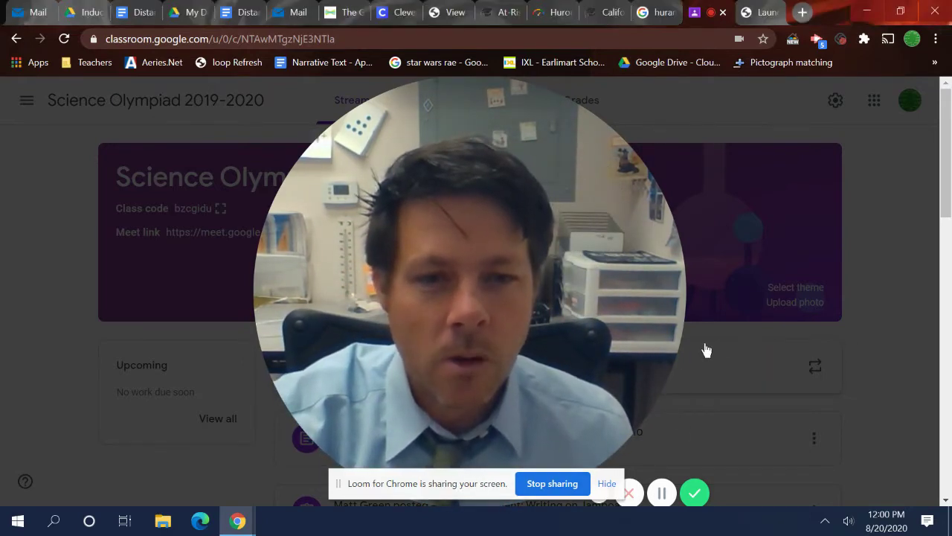
Browse the Science Olympiad stream, then open its Classwork page listing the dated topics.
drag(453, 488, 176, 446)
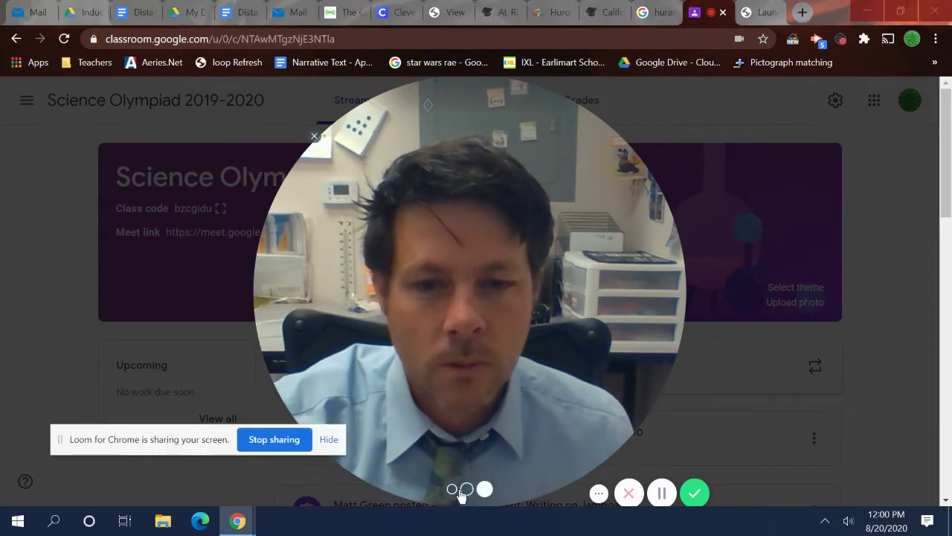
click(476, 461)
click(450, 488)
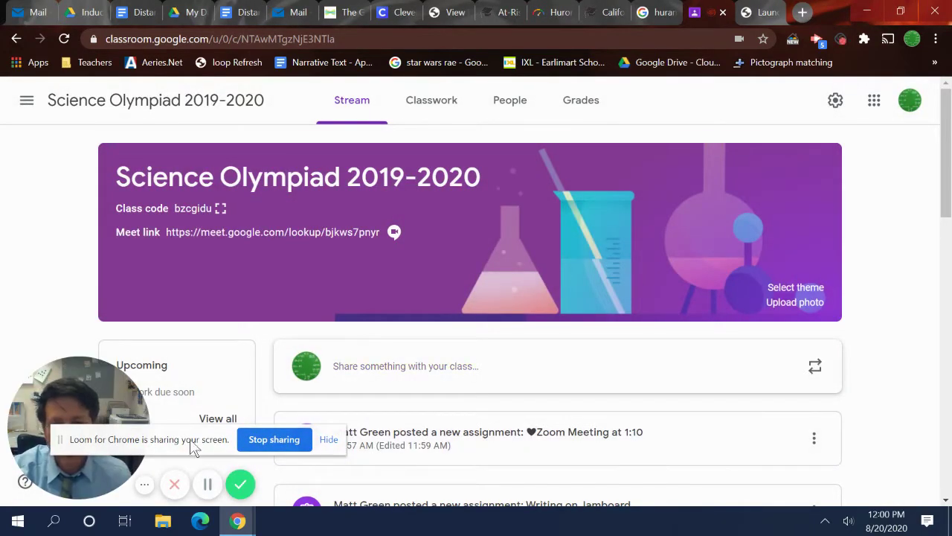
drag(87, 389, 807, 387)
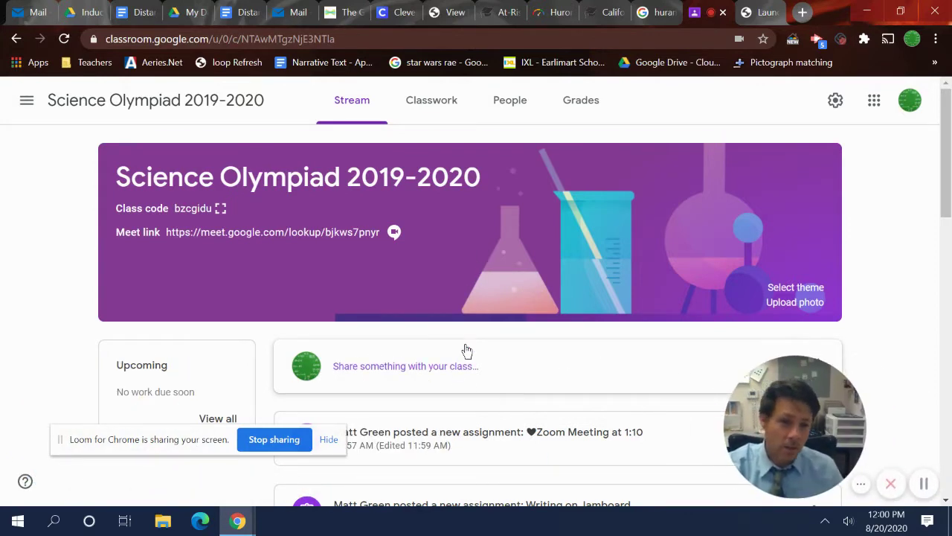
scroll(476, 344, down, 10)
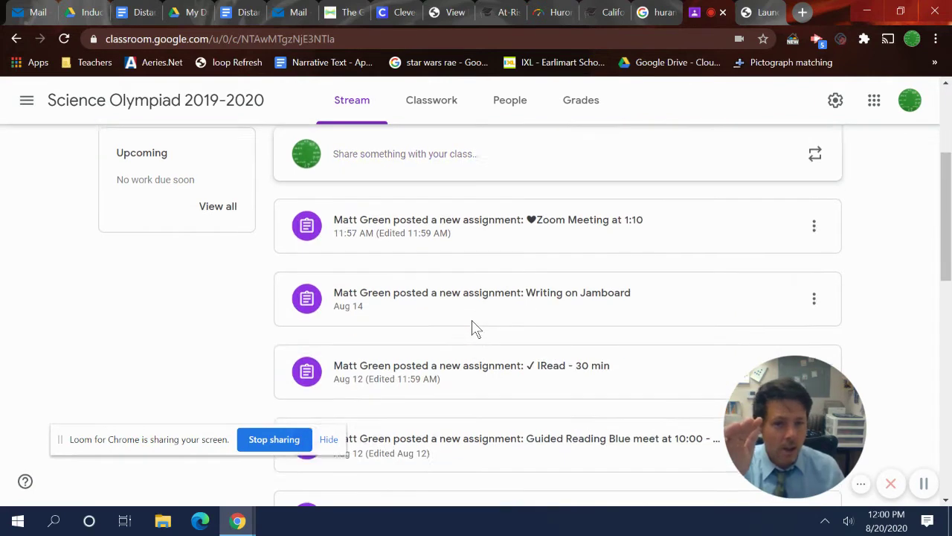
scroll(473, 327, down, 2)
scroll(473, 327, up, 10)
scroll(475, 328, up, 3)
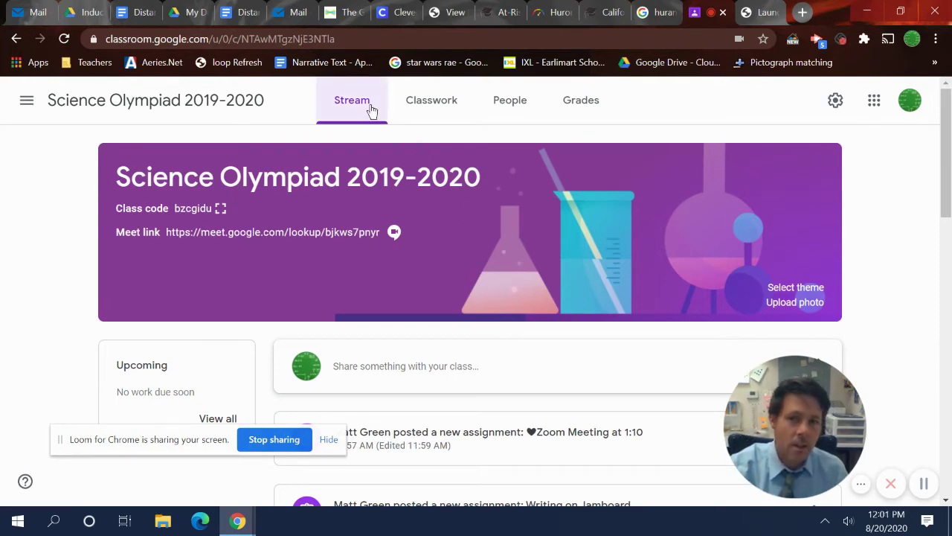
click(434, 111)
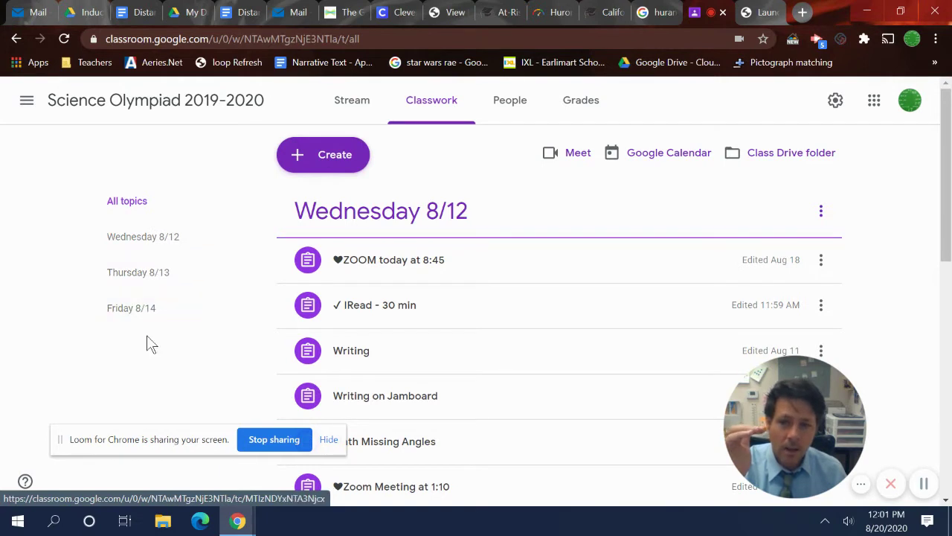
drag(148, 441, 127, 480)
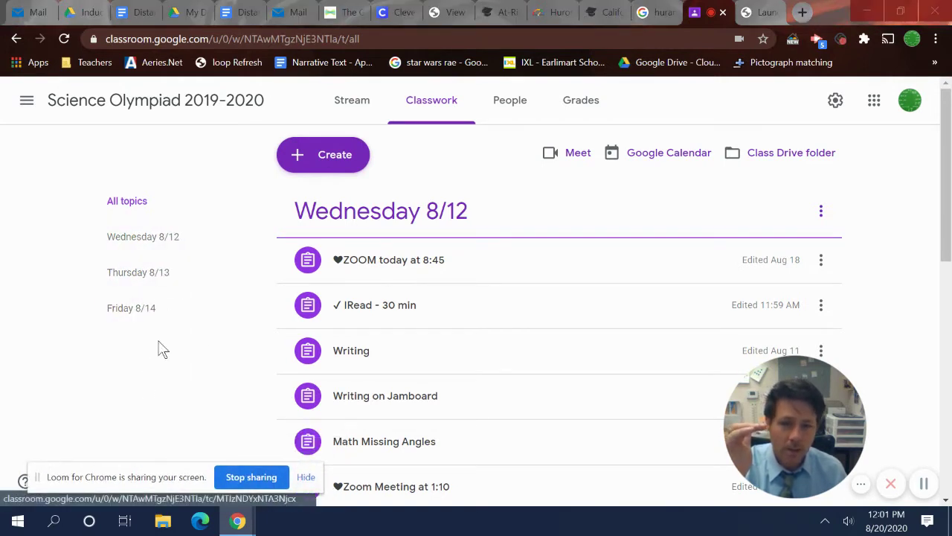
click(157, 238)
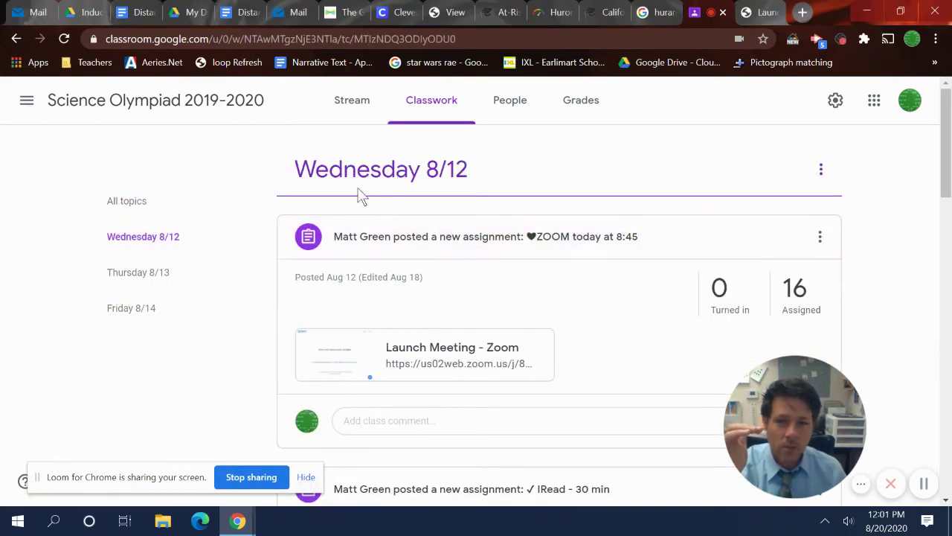
scroll(410, 257, down, 5)
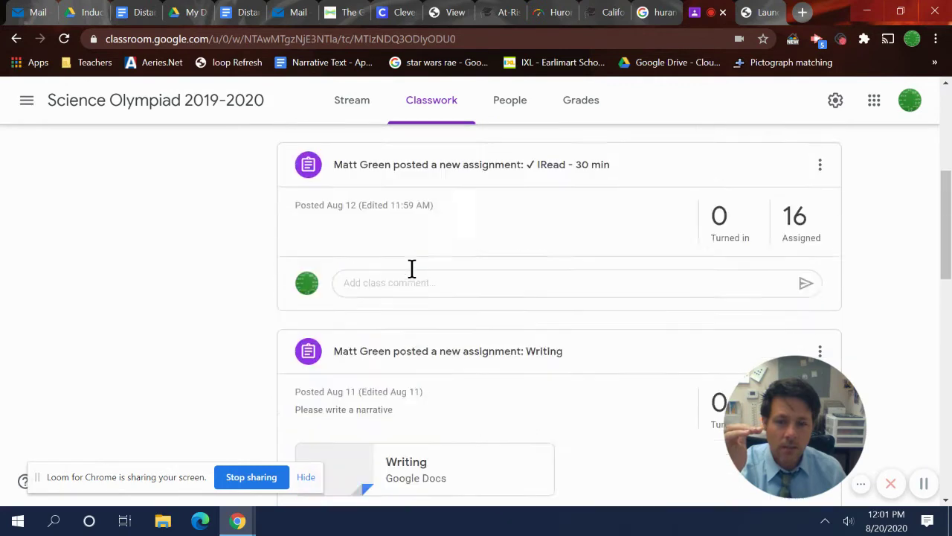
scroll(410, 264, up, 5)
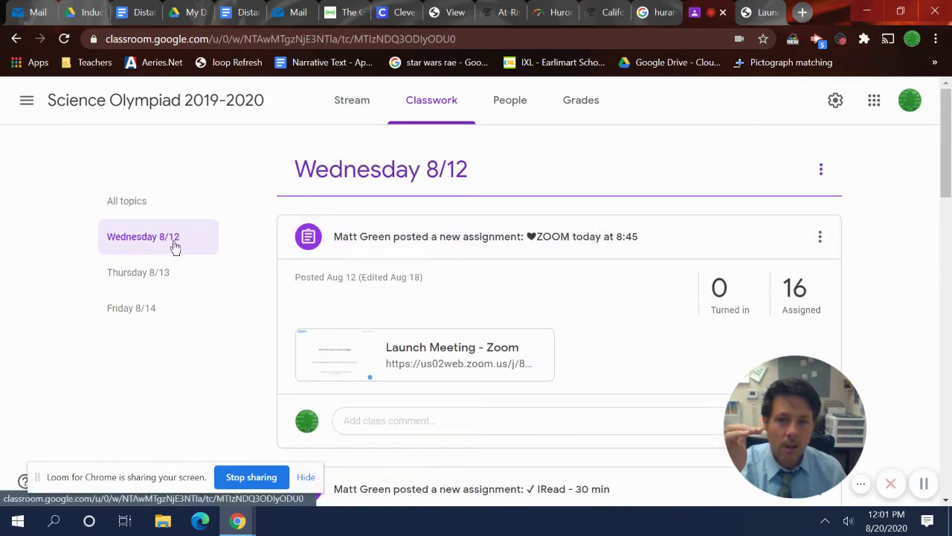
click(128, 208)
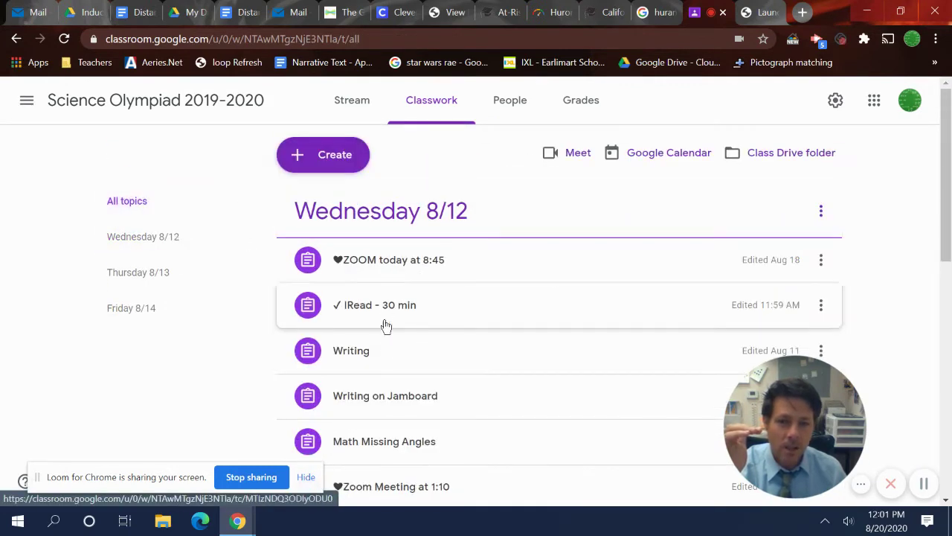
Expand the 'IRead - 30 min' assignment details, then collapse them again.
scroll(387, 342, down, 1)
scroll(389, 364, up, 1)
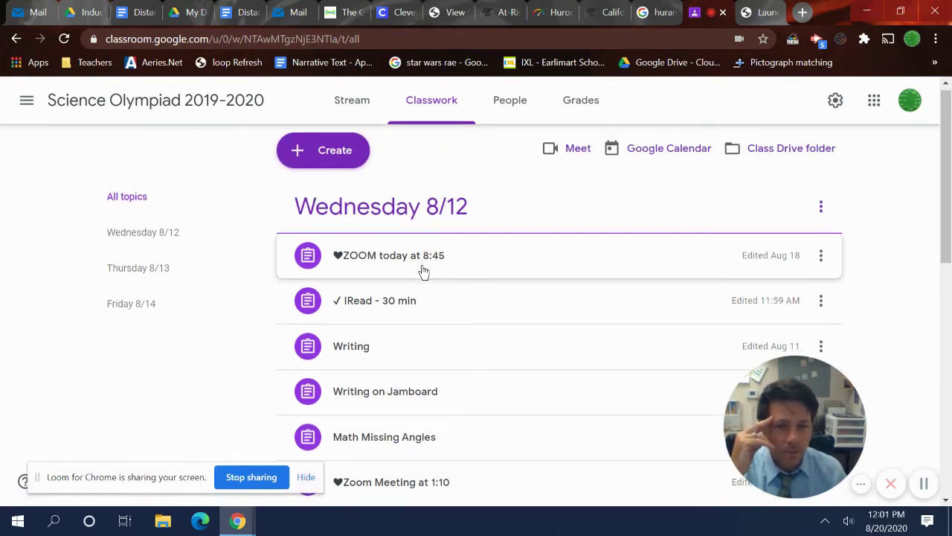
scroll(401, 257, down, 1)
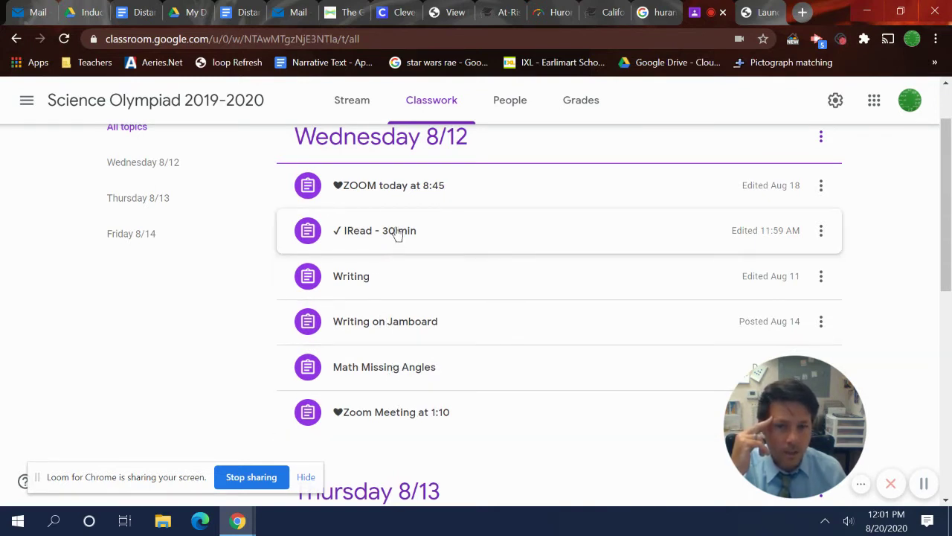
click(396, 232)
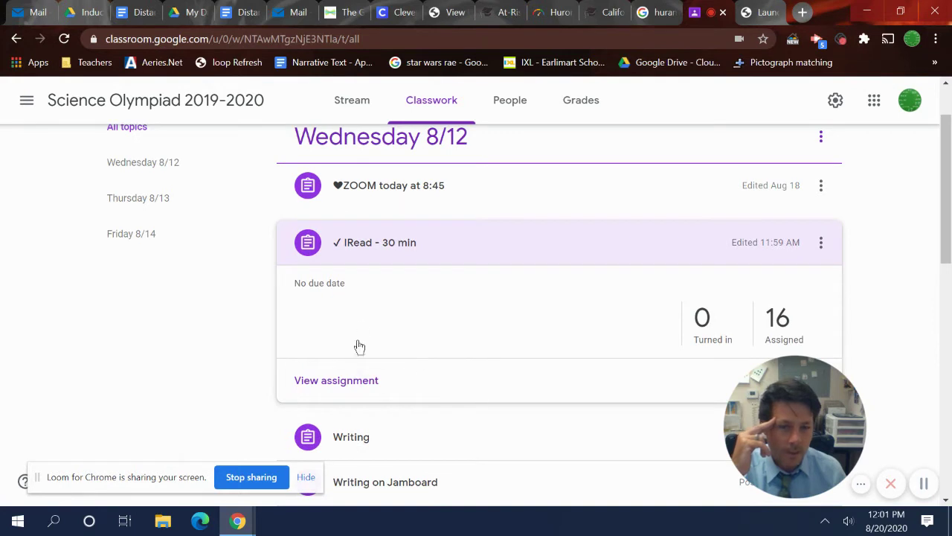
click(387, 248)
Expand Math Missing Angles and open its IXL Adjacent angles practice link.
scroll(384, 327, down, 1)
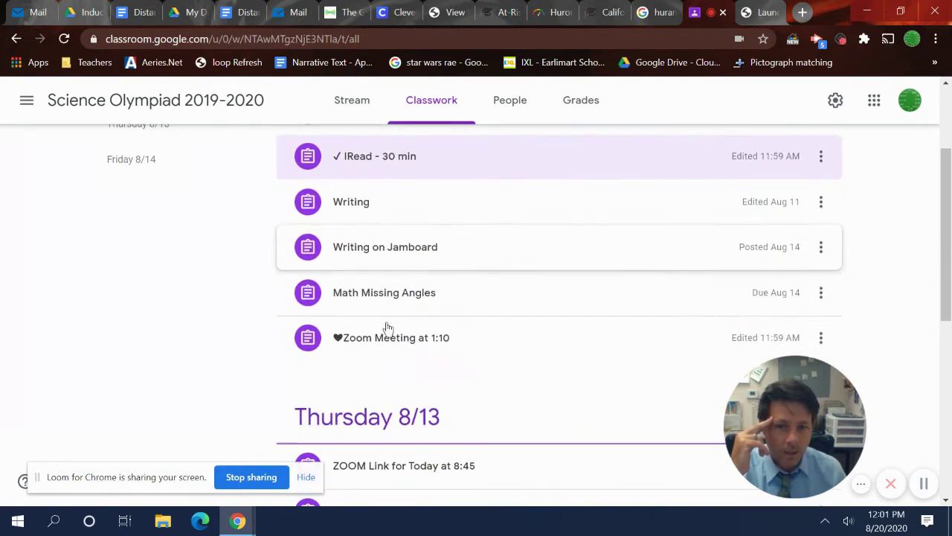
click(387, 296)
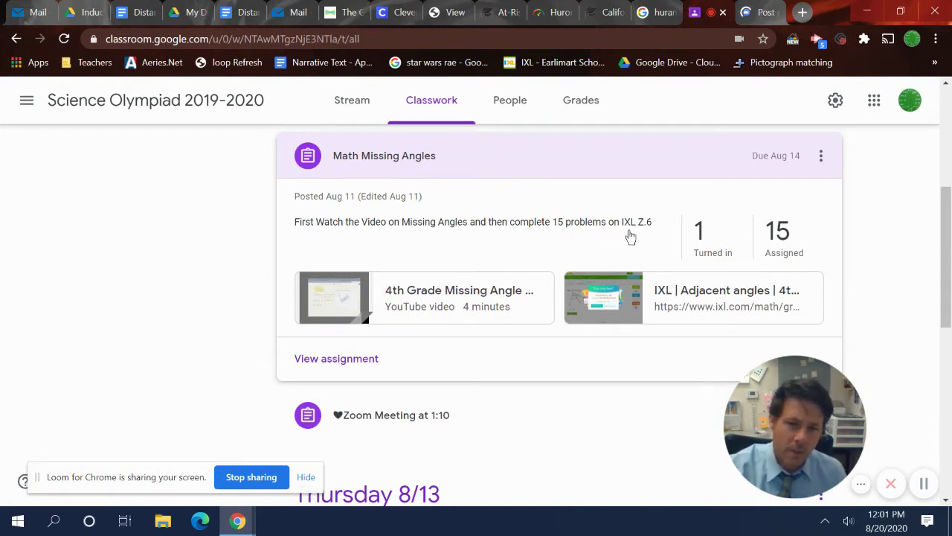
click(662, 296)
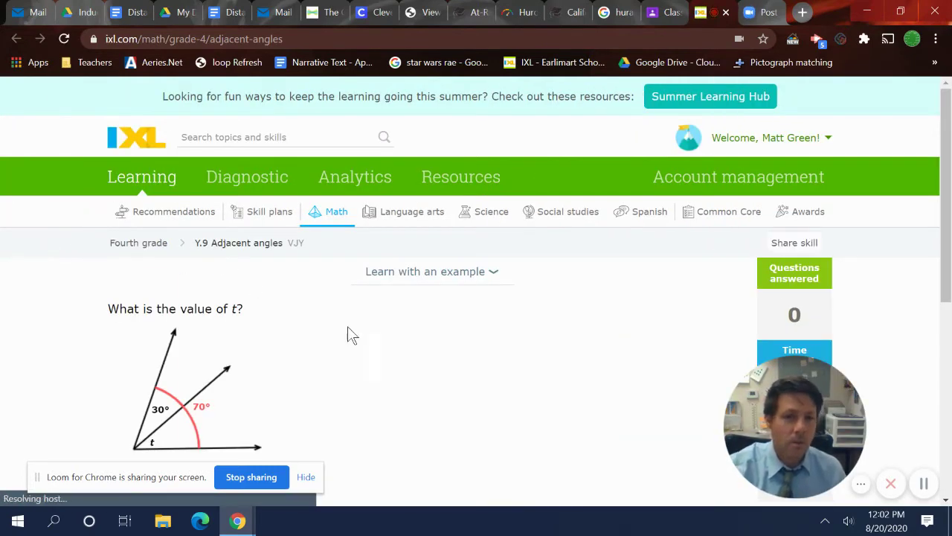
Return from the IXL Adjacent angles page to the Google Classroom tab.
click(665, 13)
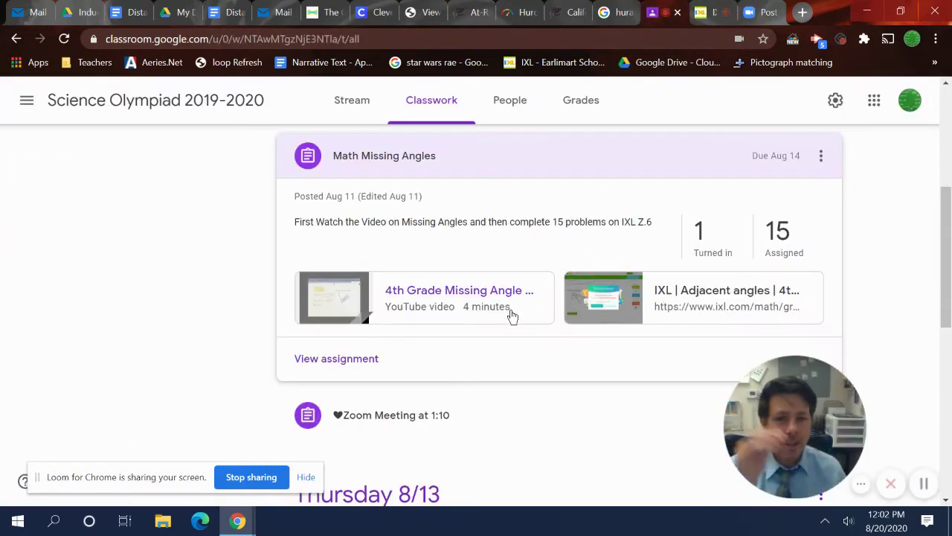
Collapse Math Missing Angles and expand the Thursday 8/13 Place Value - Word Form to Numerical Form assignment.
scroll(510, 316, up, 2)
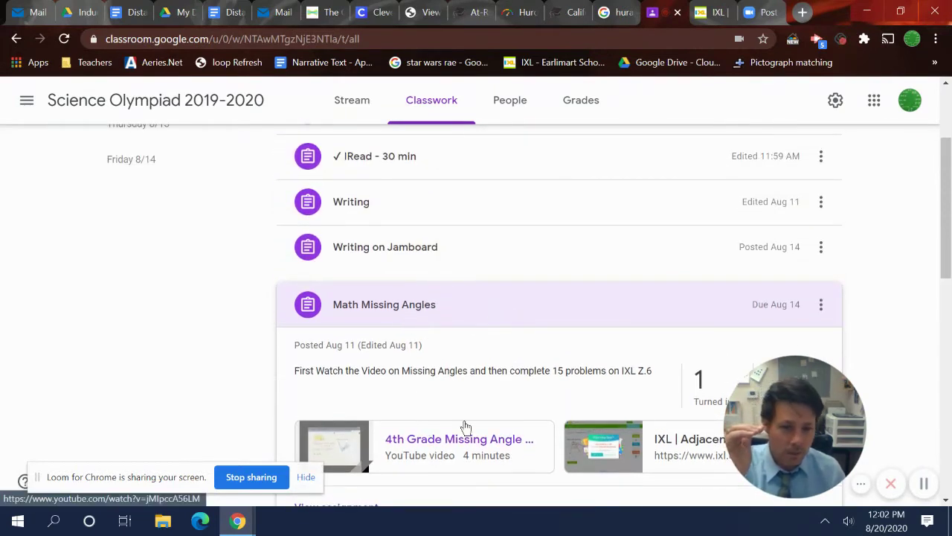
click(414, 313)
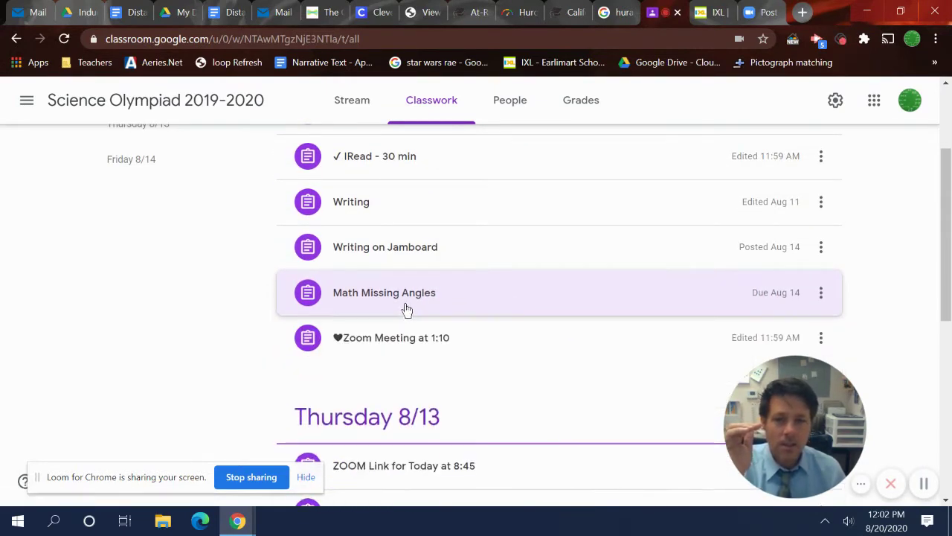
scroll(404, 307, up, 2)
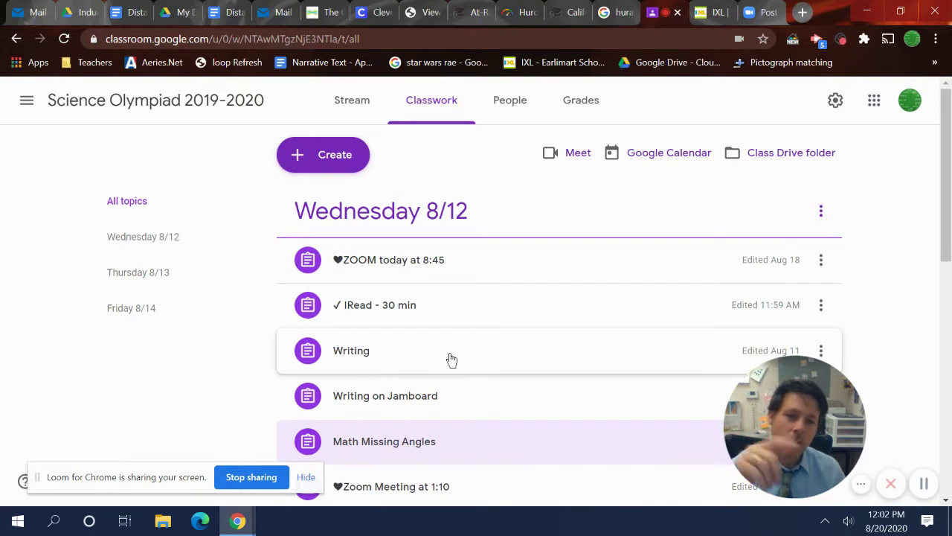
scroll(453, 359, down, 5)
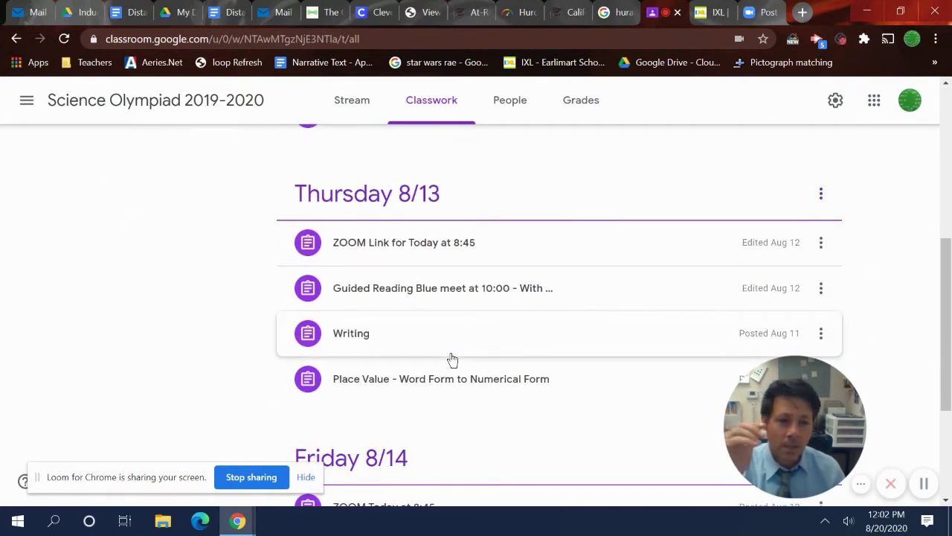
click(411, 372)
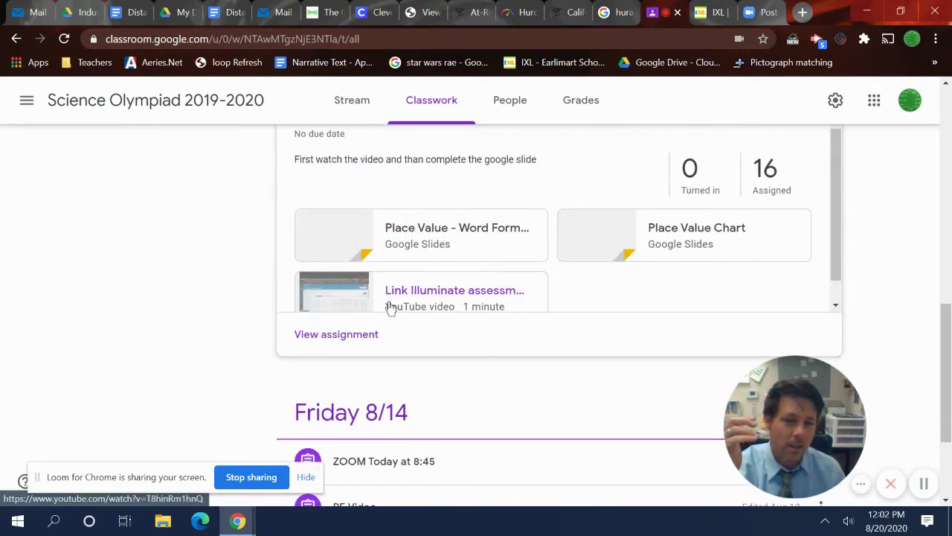
scroll(417, 313, up, 1)
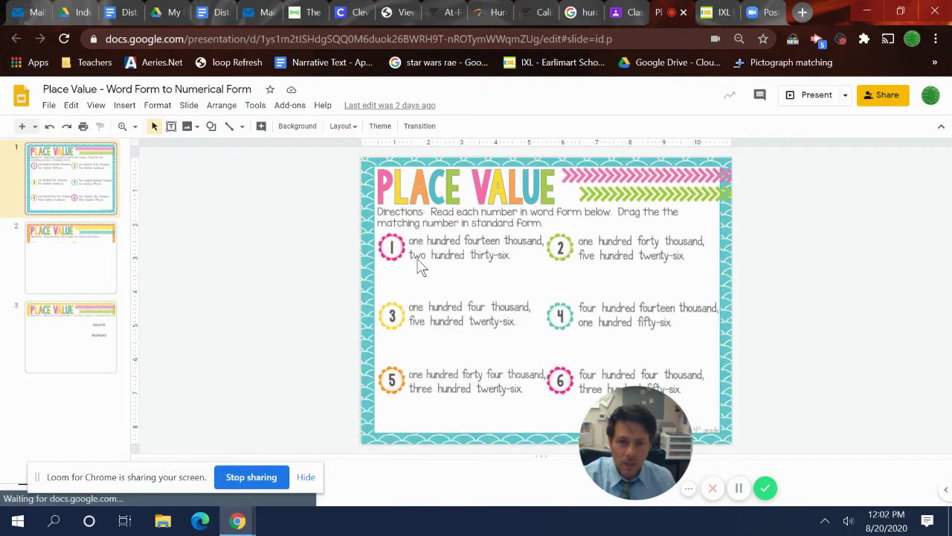
On slide 1, place 114,236 under problem 1, 104,526 under problem 2, and 140,526 under problem 4.
drag(364, 280, 303, 278)
drag(419, 281, 434, 280)
drag(607, 288, 744, 274)
drag(636, 351, 794, 353)
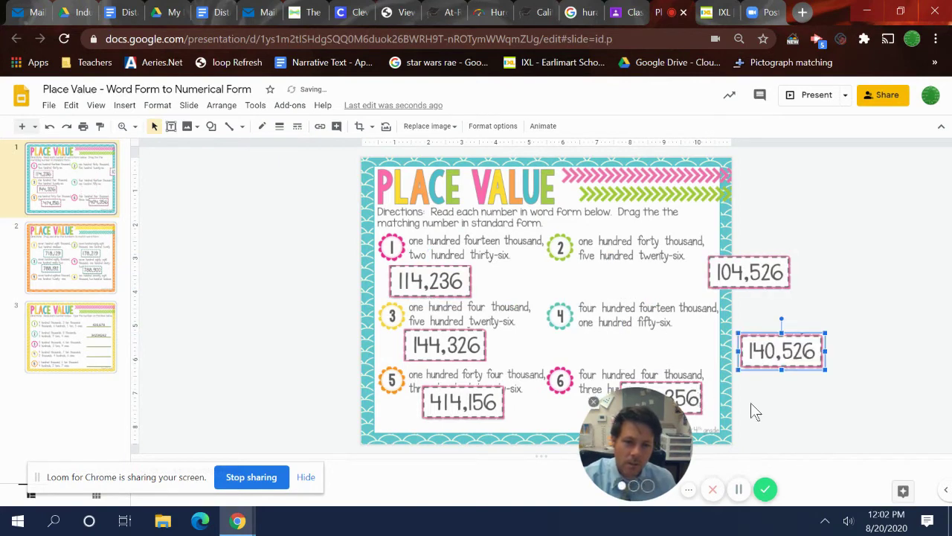
drag(688, 395, 785, 375)
drag(711, 357, 570, 349)
drag(715, 268, 609, 264)
On slide 3, enter 23443 as the answer on line 3.
click(84, 333)
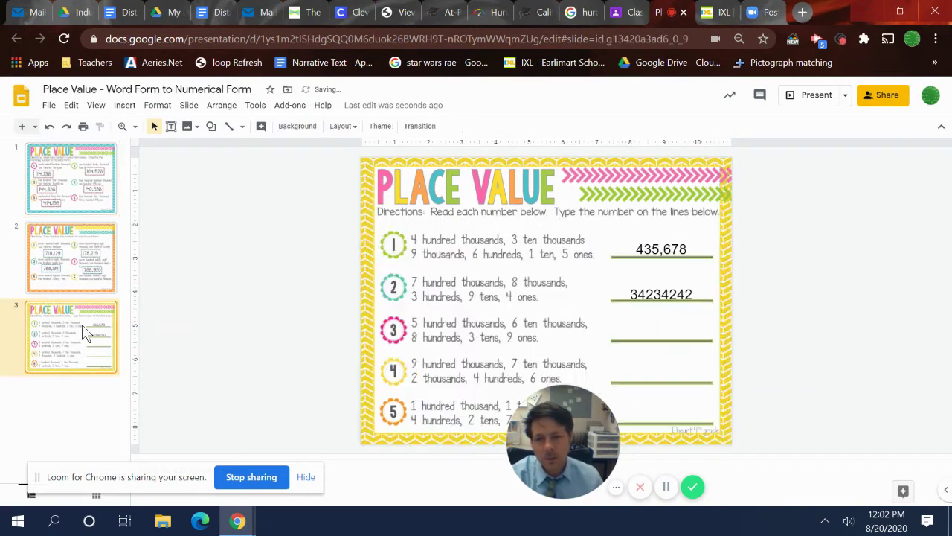
click(632, 322)
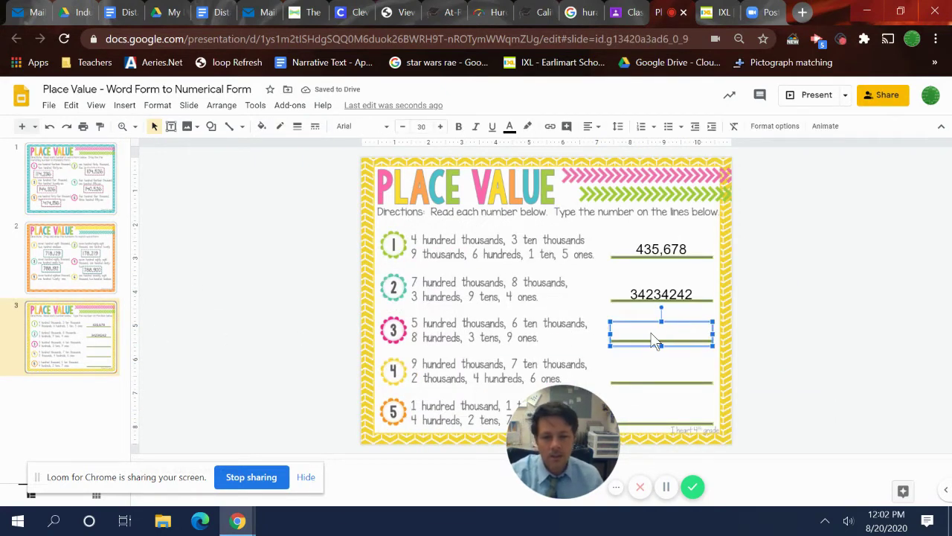
text(23443)
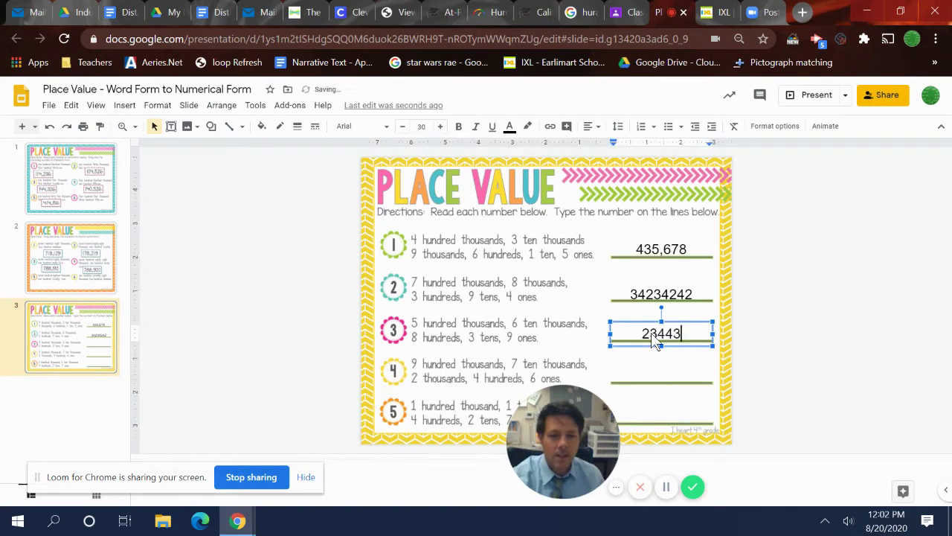
click(84, 270)
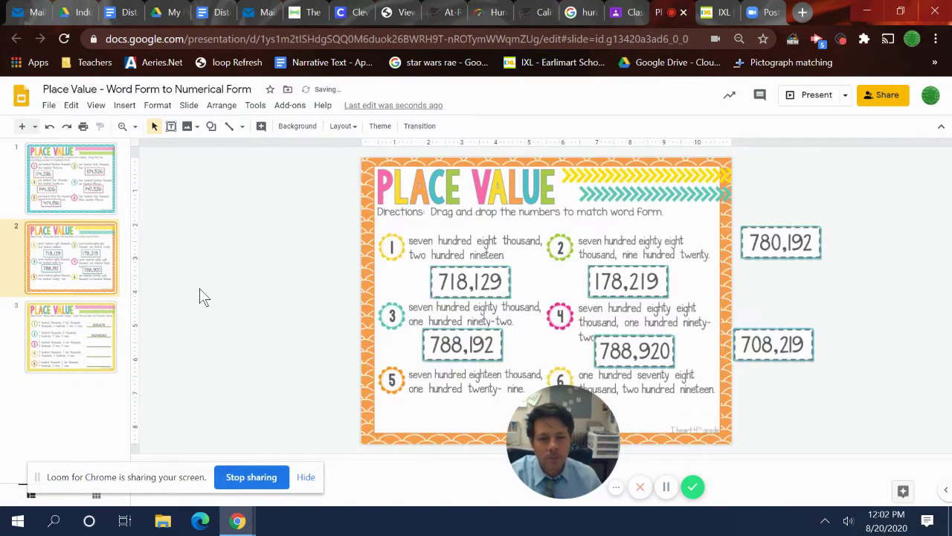
Back in Classroom, collapse the Place Value assignment and scroll to the top of Classwork.
click(629, 11)
scroll(485, 217, up, 4)
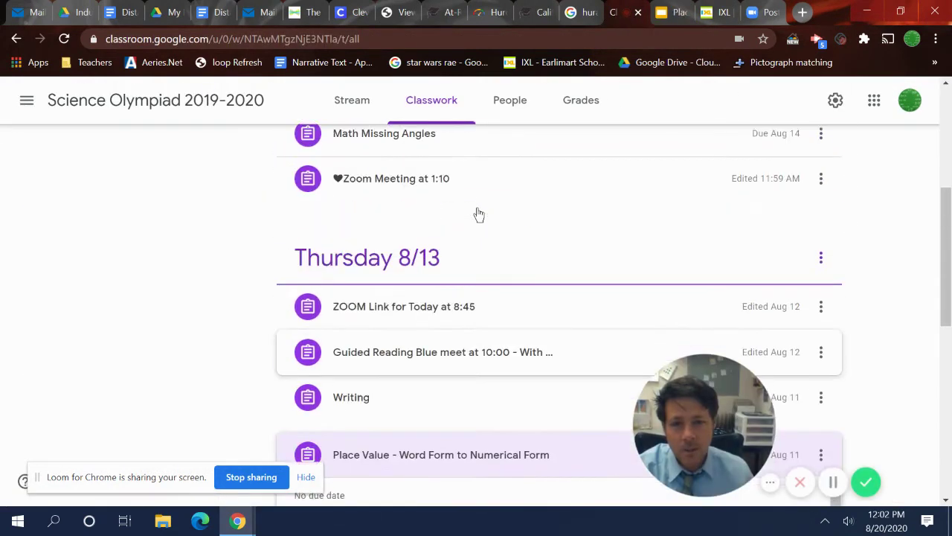
scroll(484, 343, down, 1)
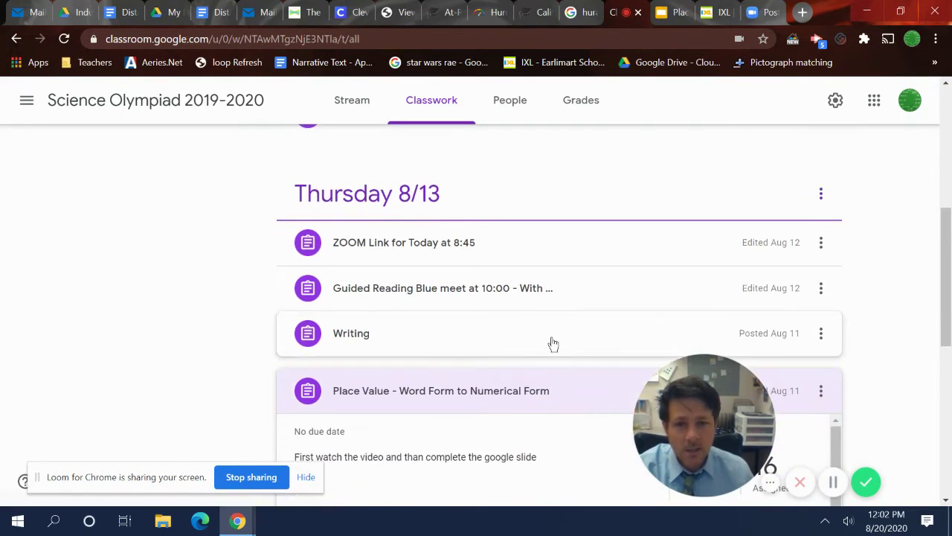
click(548, 402)
scroll(466, 323, up, 2)
scroll(466, 323, up, 3)
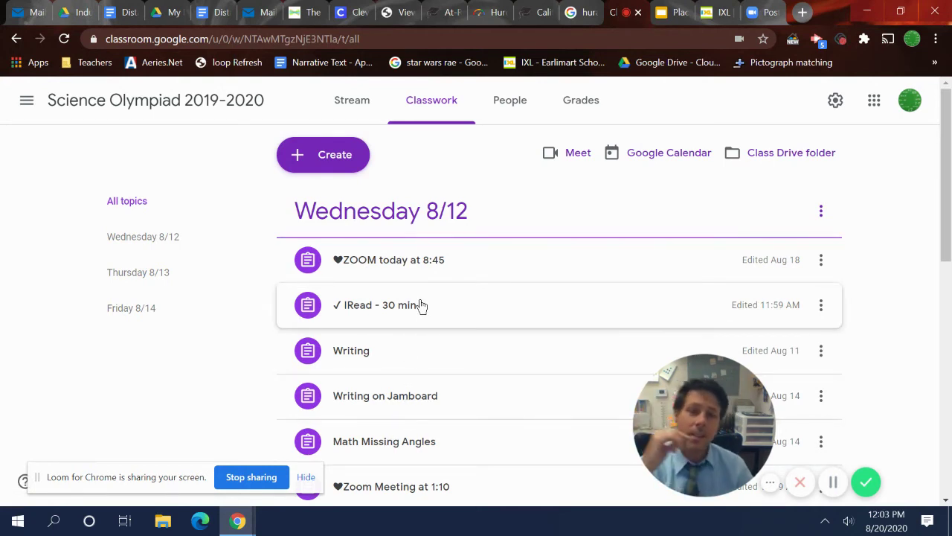
scroll(426, 304, down, 1)
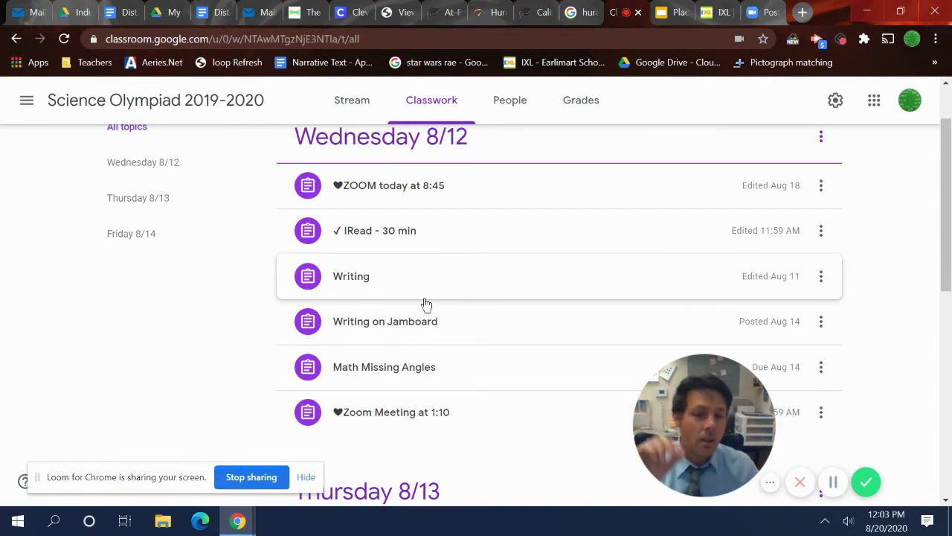
scroll(427, 304, up, 1)
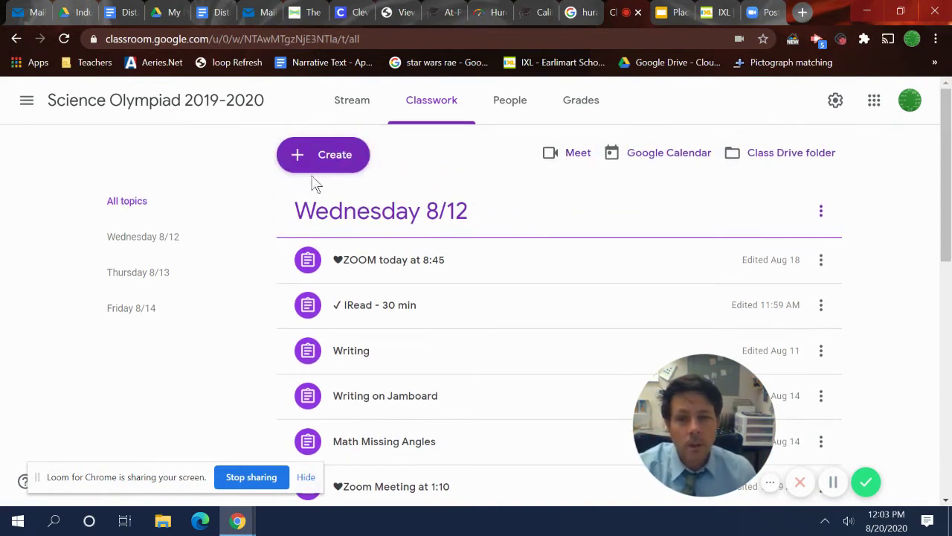
Create a new topic and enter the name 'Saturday 8/15' in the Add topic dialog.
click(301, 160)
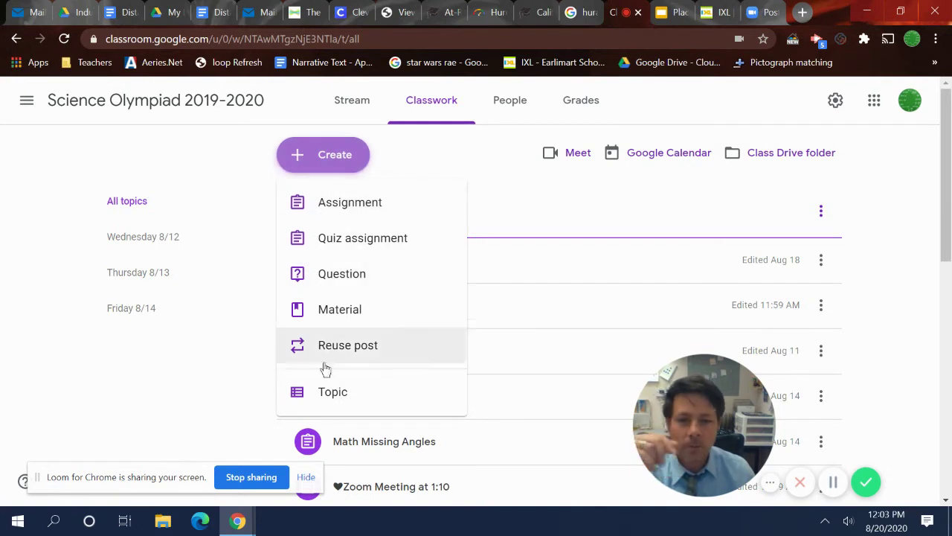
click(330, 397)
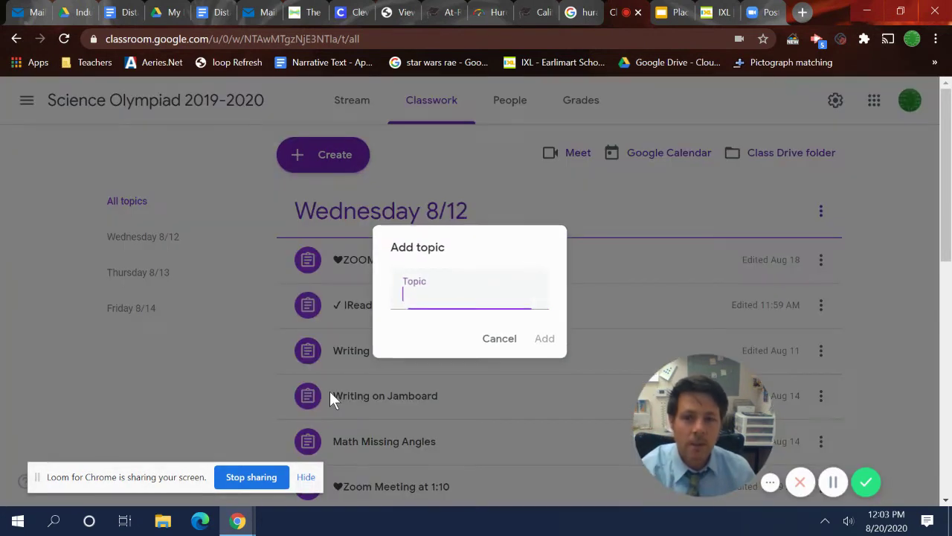
text(Satura)
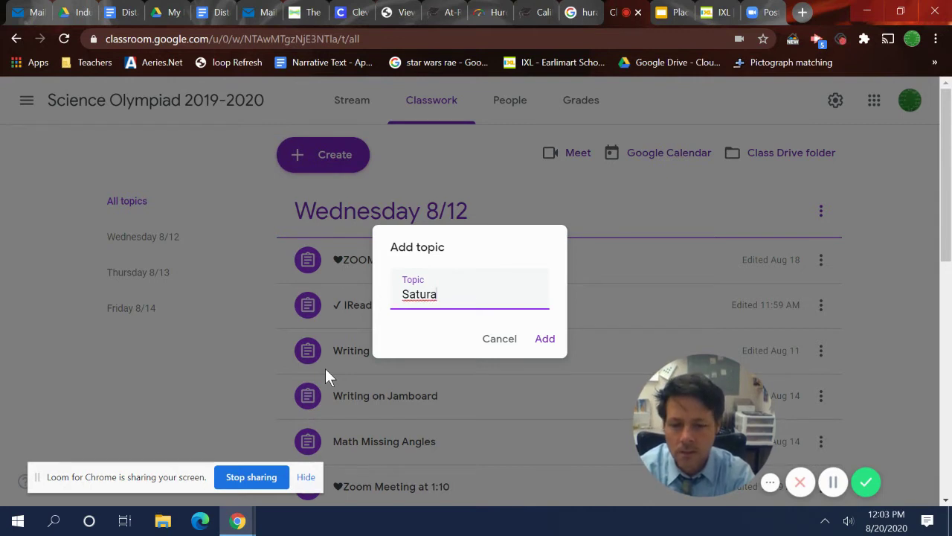
key(BackSpace)
text(dat)
key(BackSpace)
text(y 8/15)
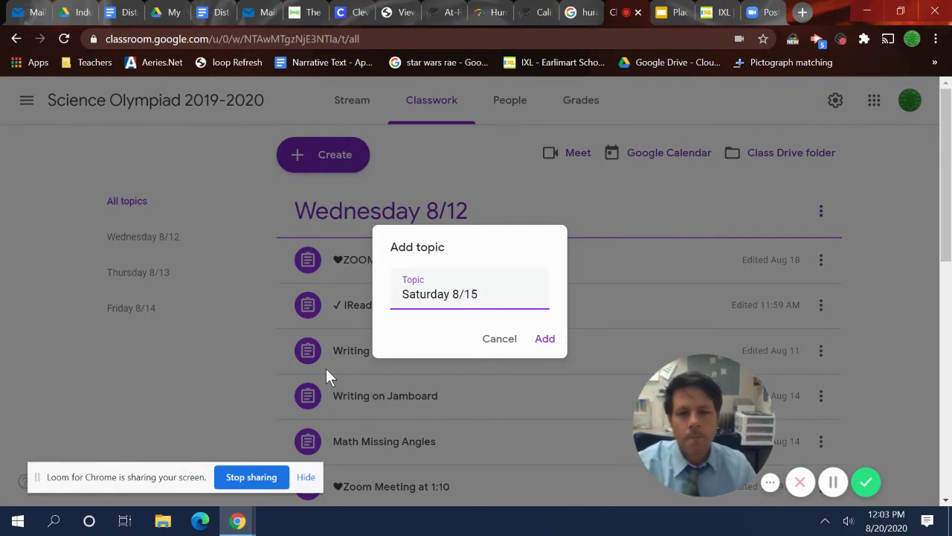
Add the Saturday 8/15 topic and drag it to the end, after Friday 8/14.
click(552, 340)
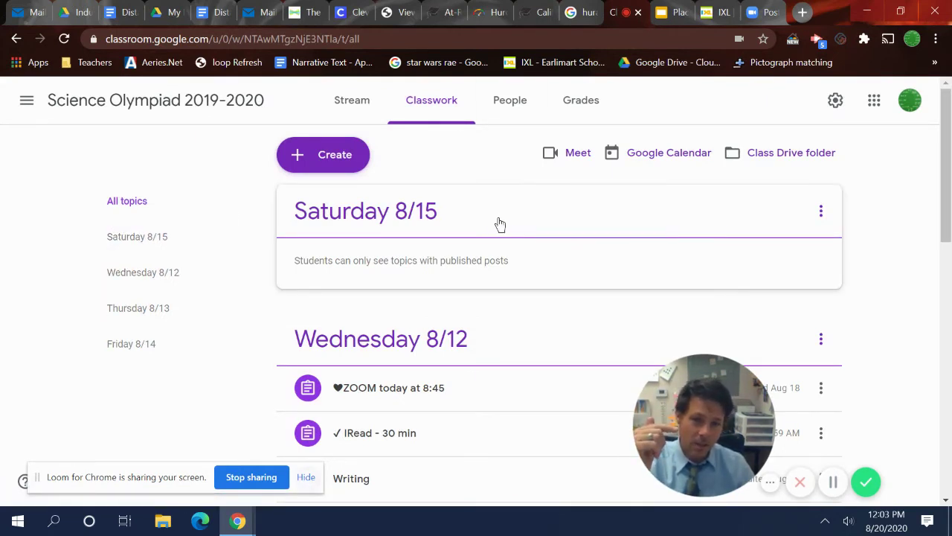
drag(508, 223, 414, 430)
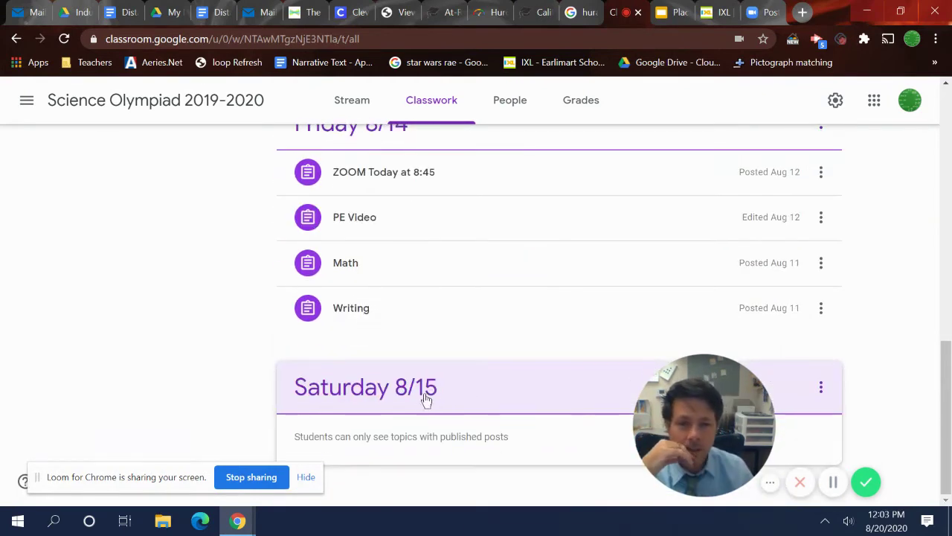
scroll(432, 396, up, 10)
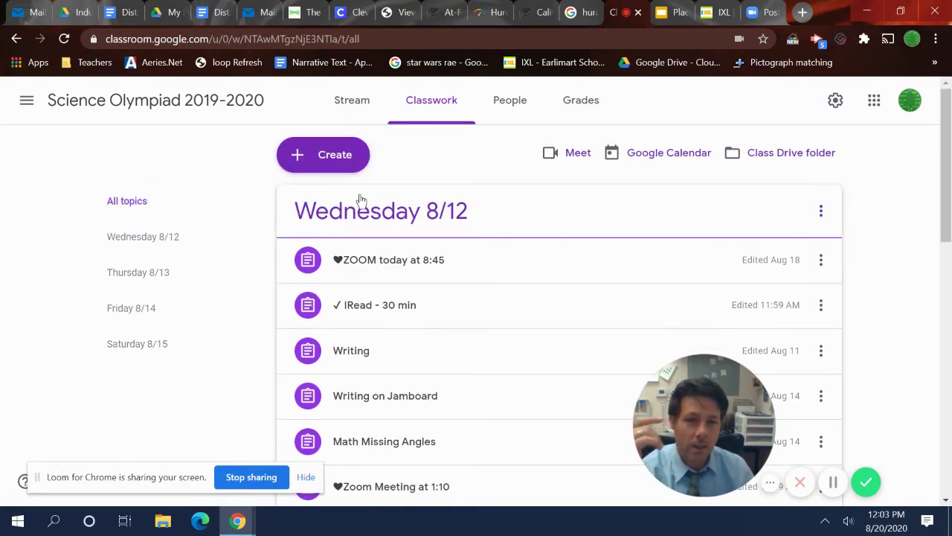
Create a new assignment and give it the title 'Math Lesson'.
click(301, 159)
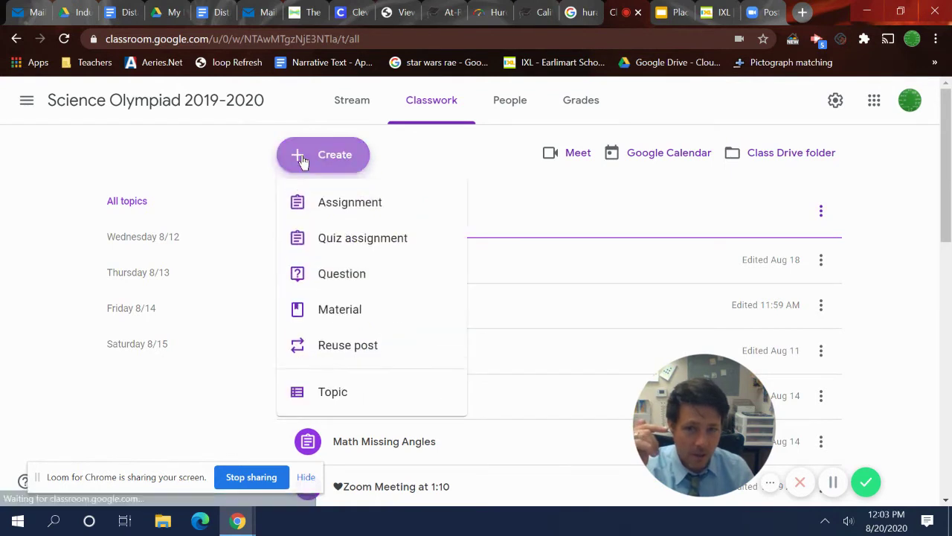
click(313, 207)
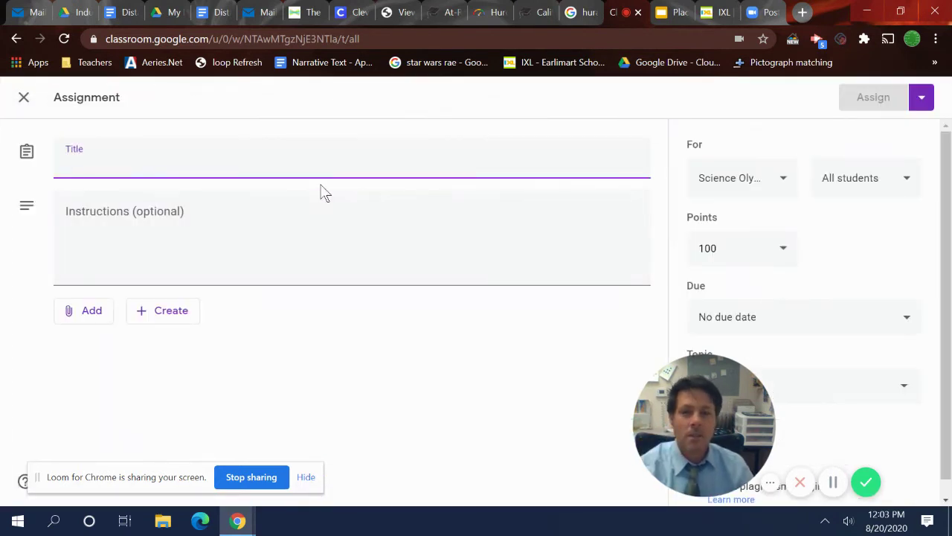
text(Mat)
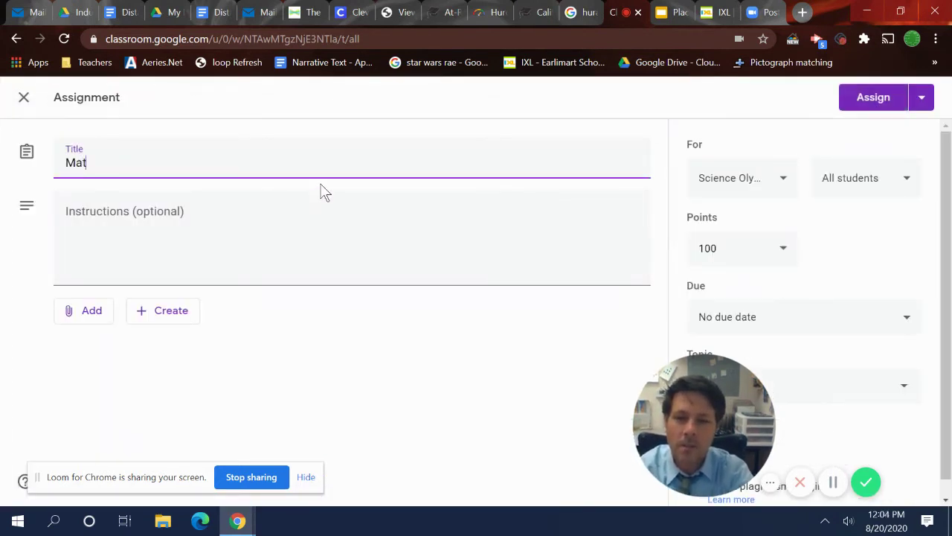
text(h V)
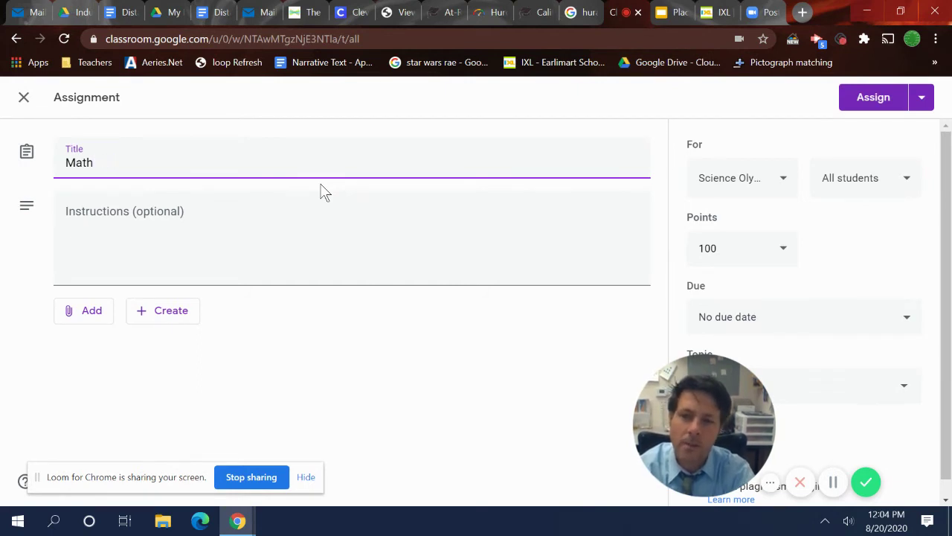
text(Lesson)
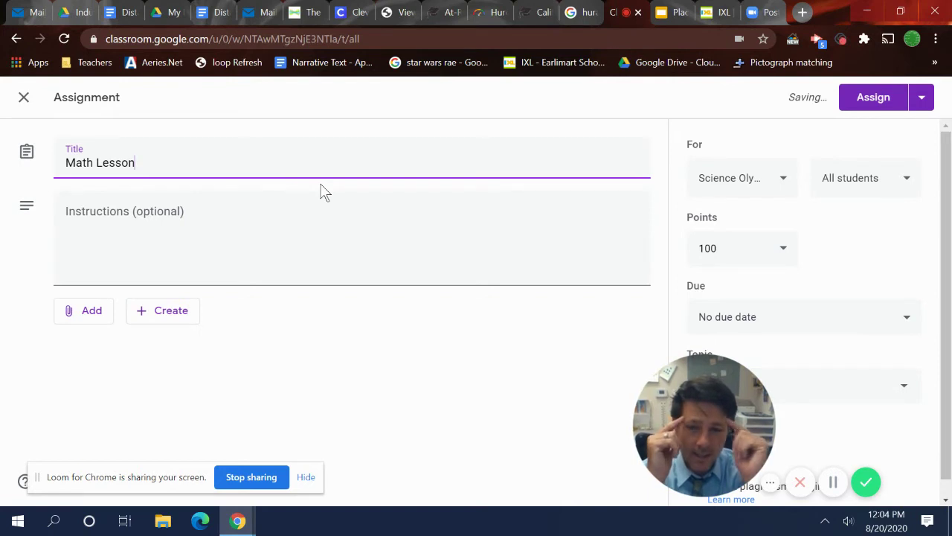
click(64, 166)
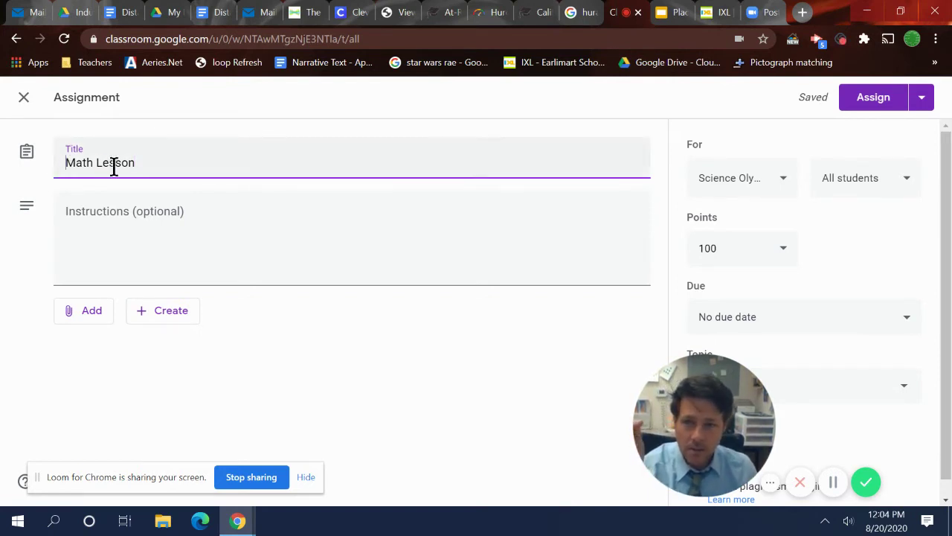
Insert a green-square emoji before the title so it reads '🟩Math Lesson', removing stray emojis.
right_click(64, 168)
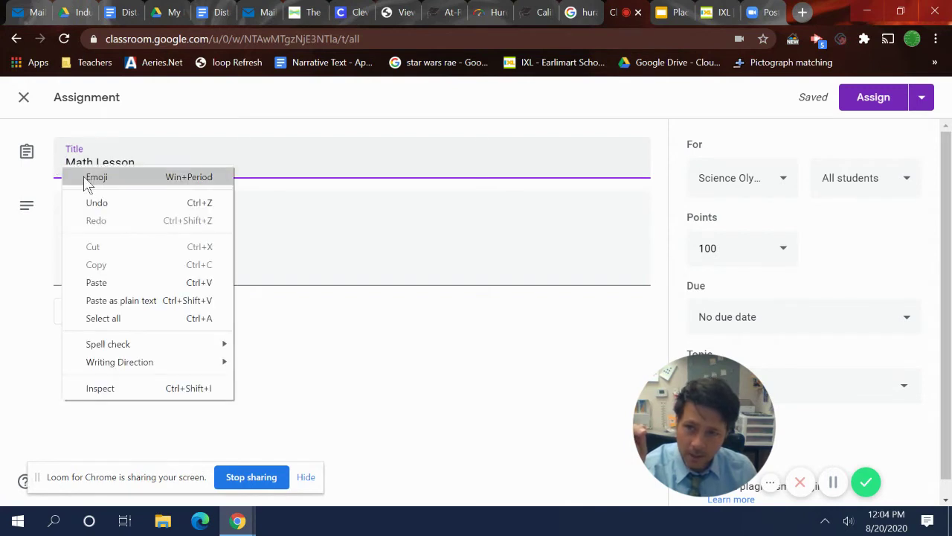
click(87, 179)
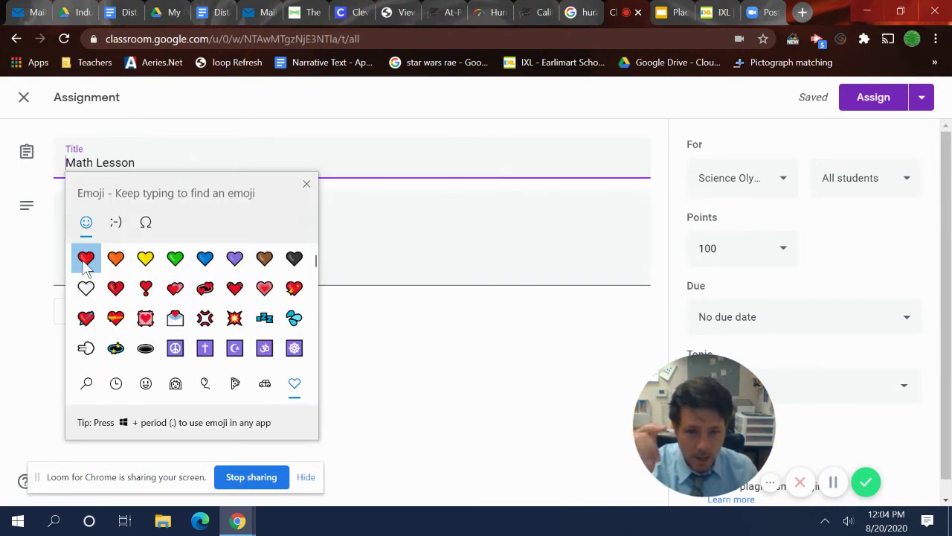
scroll(173, 290, down, 5)
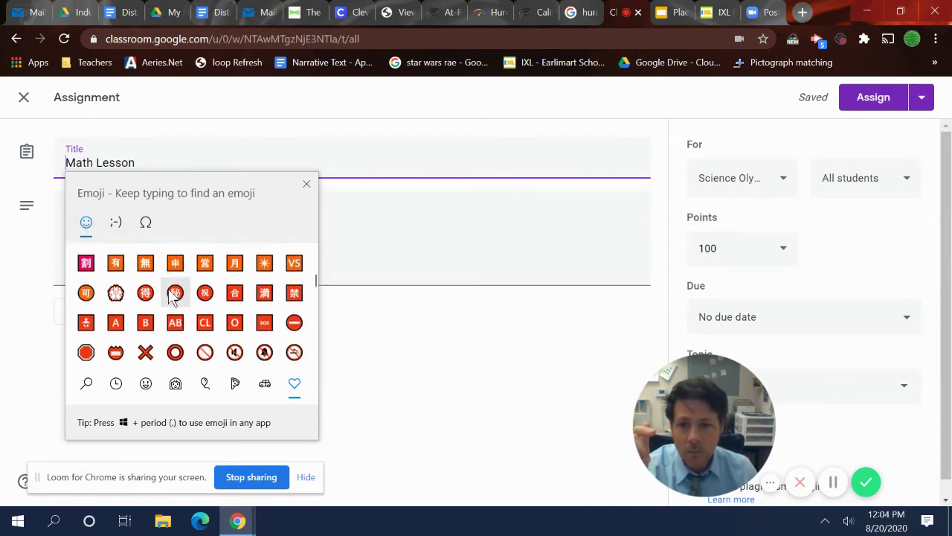
scroll(173, 291, down, 8)
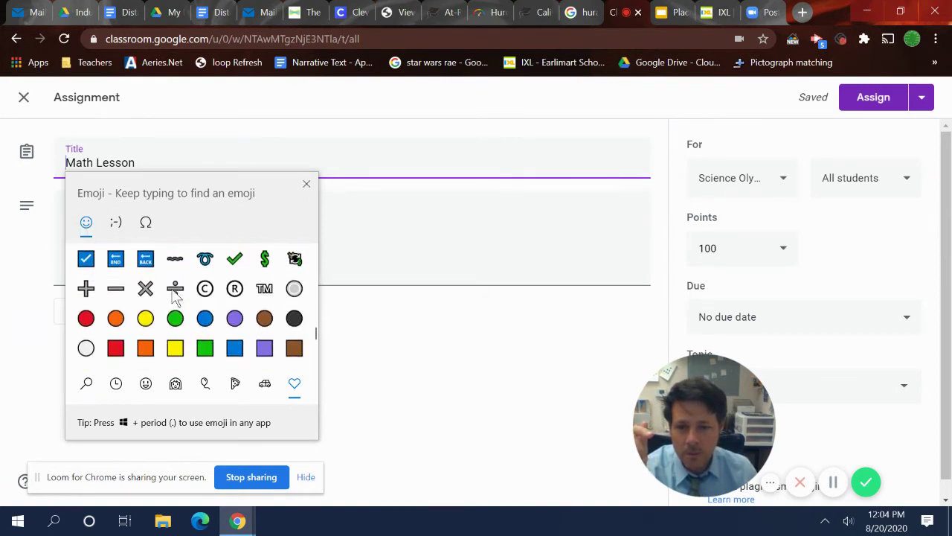
click(145, 283)
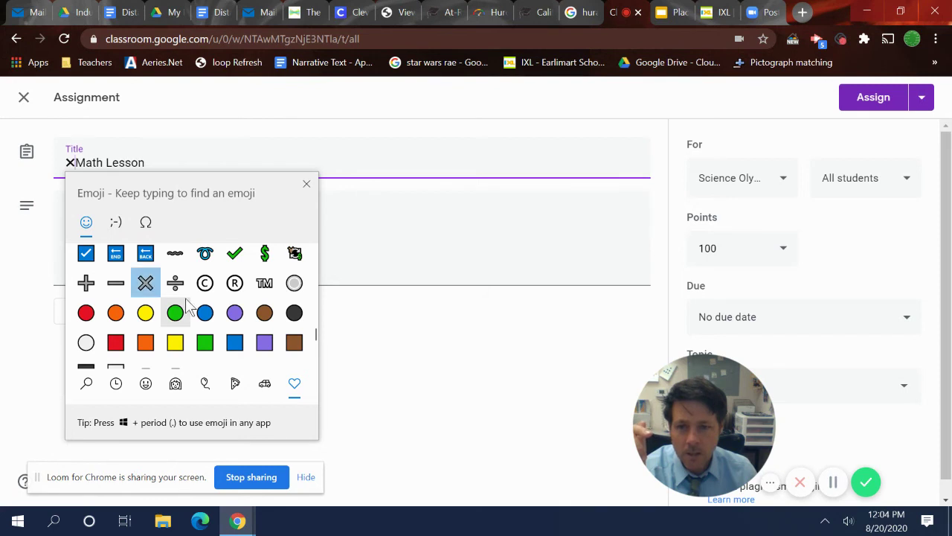
click(204, 342)
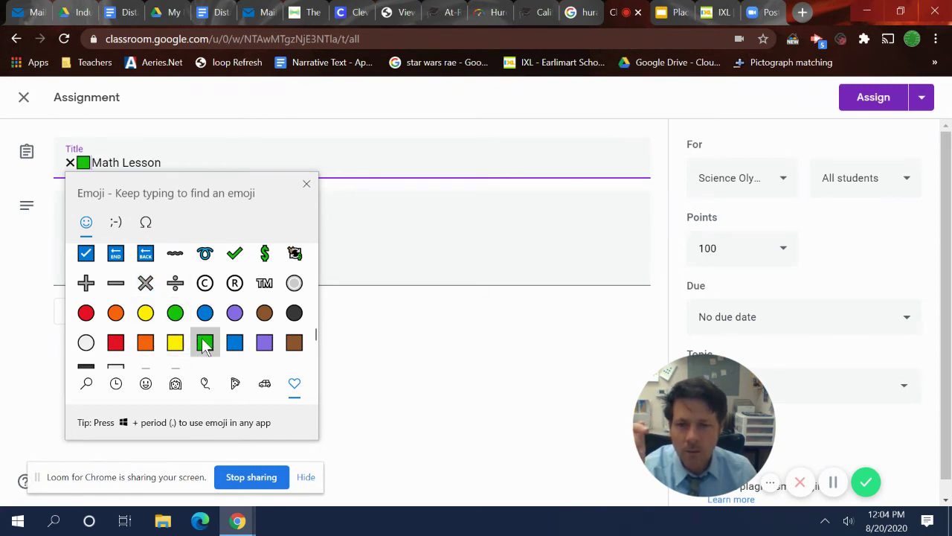
click(265, 255)
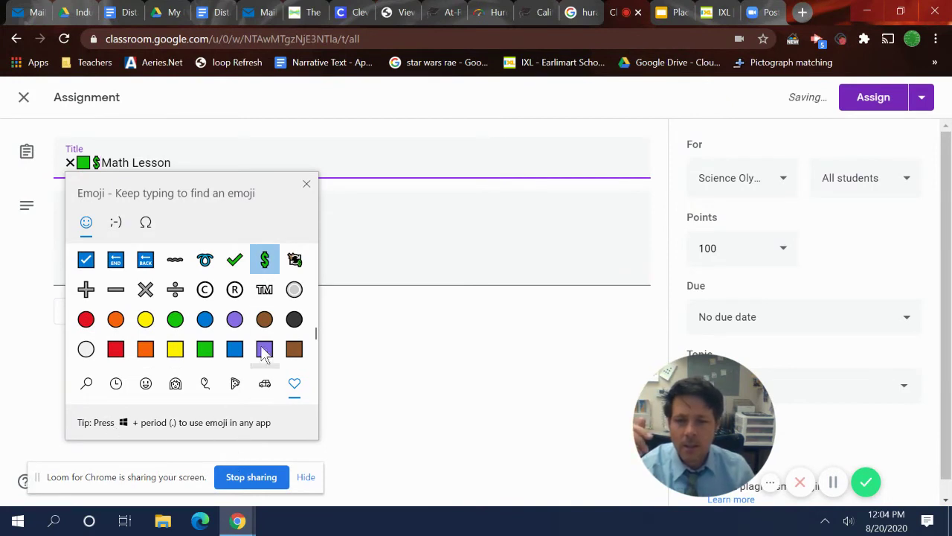
click(307, 184)
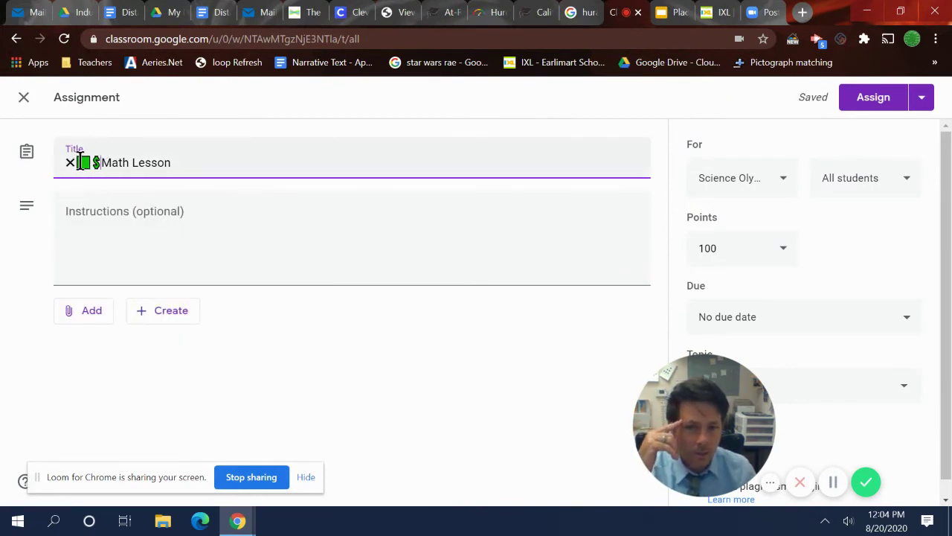
key(BackSpace)
key(BackSpace)
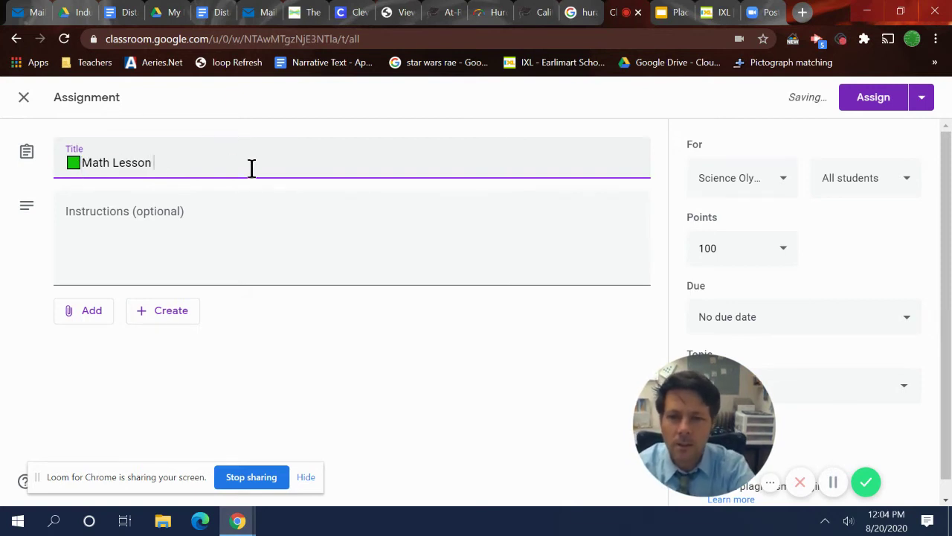
Enter 'First watch the video. Next do the work' as the Math Lesson instructions.
click(83, 318)
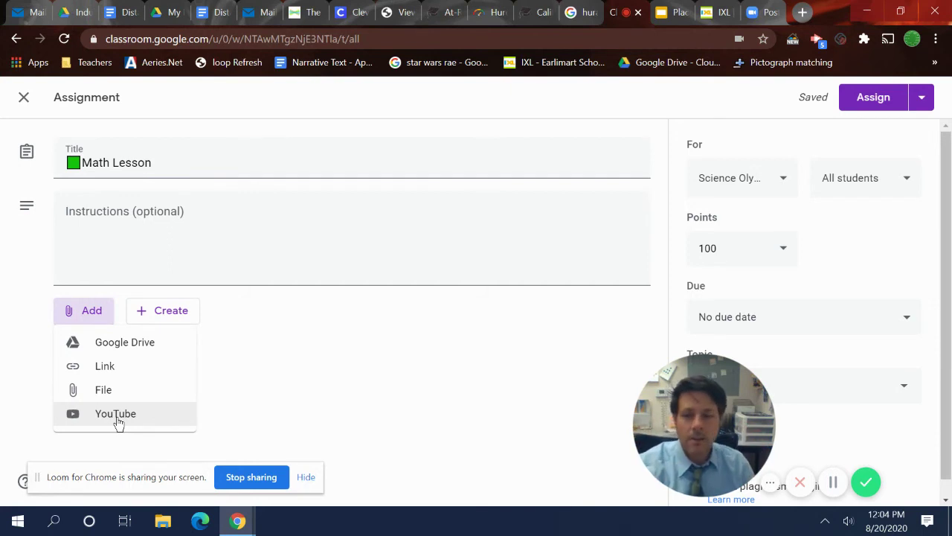
click(131, 215)
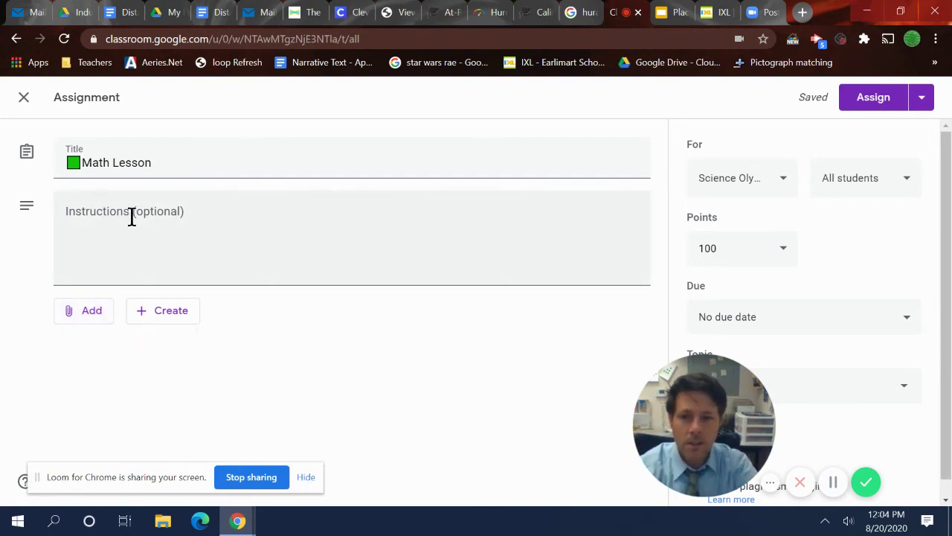
click(247, 221)
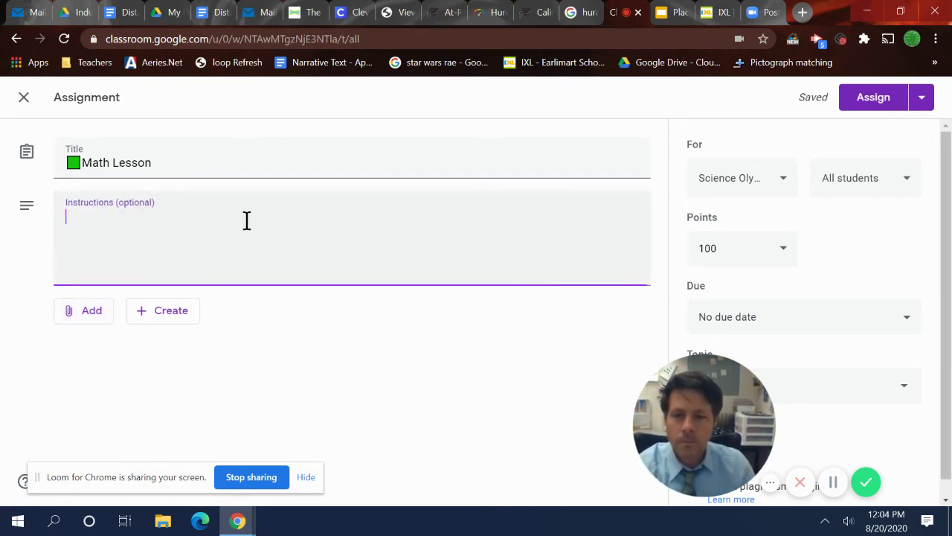
text(F)
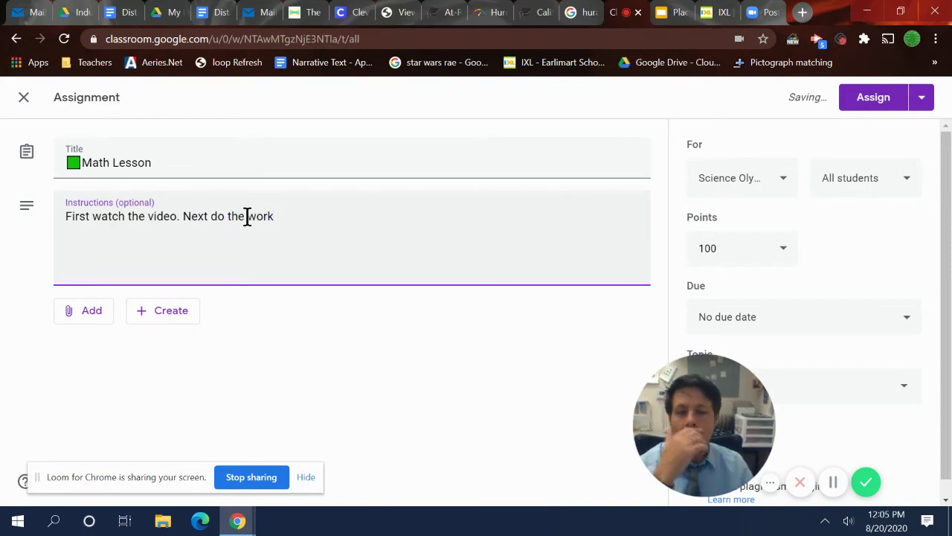
click(390, 372)
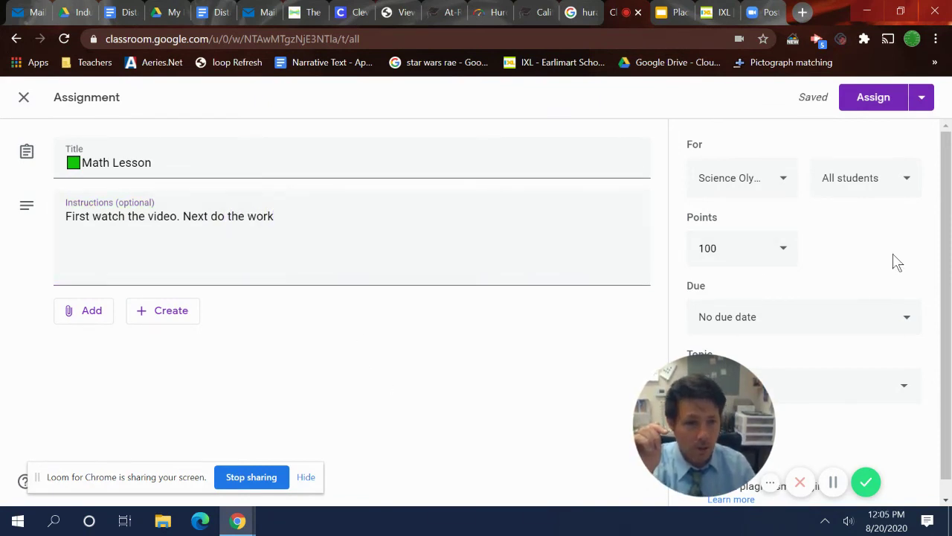
Set Math Lesson's points to Ungraded and assign it the Saturday 8/15 topic.
click(783, 253)
click(737, 291)
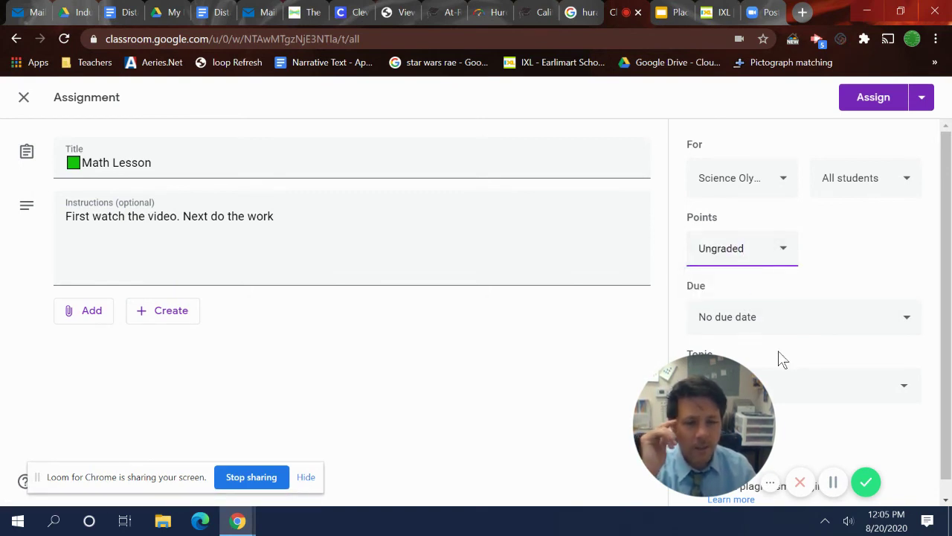
drag(702, 387, 369, 335)
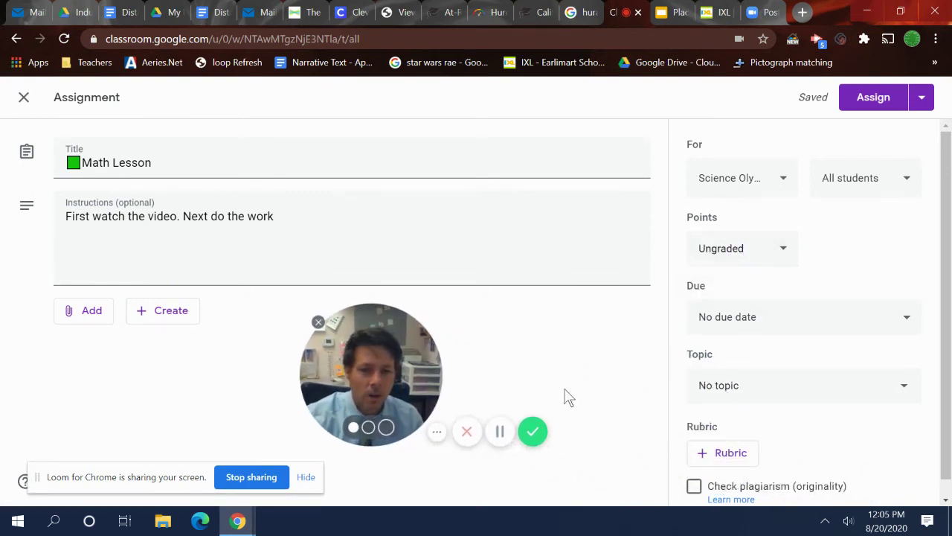
click(747, 395)
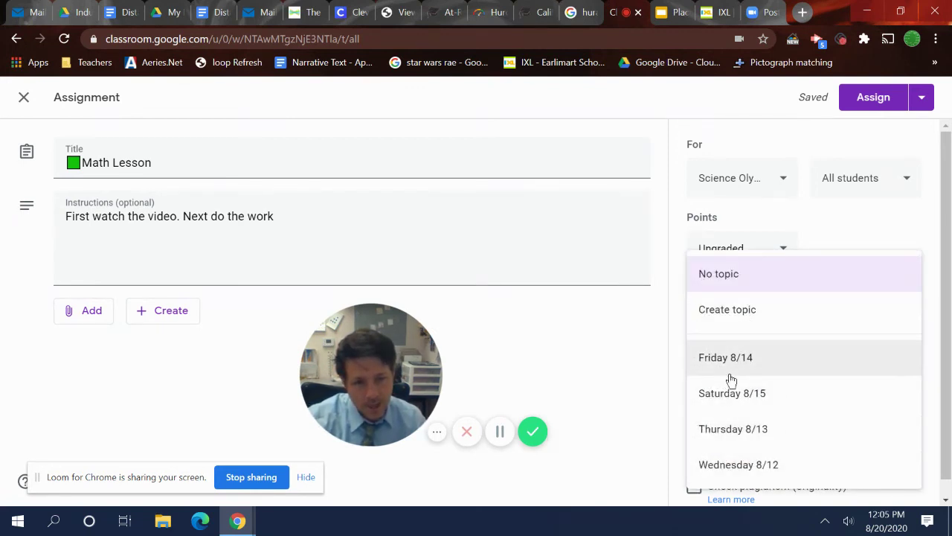
click(732, 394)
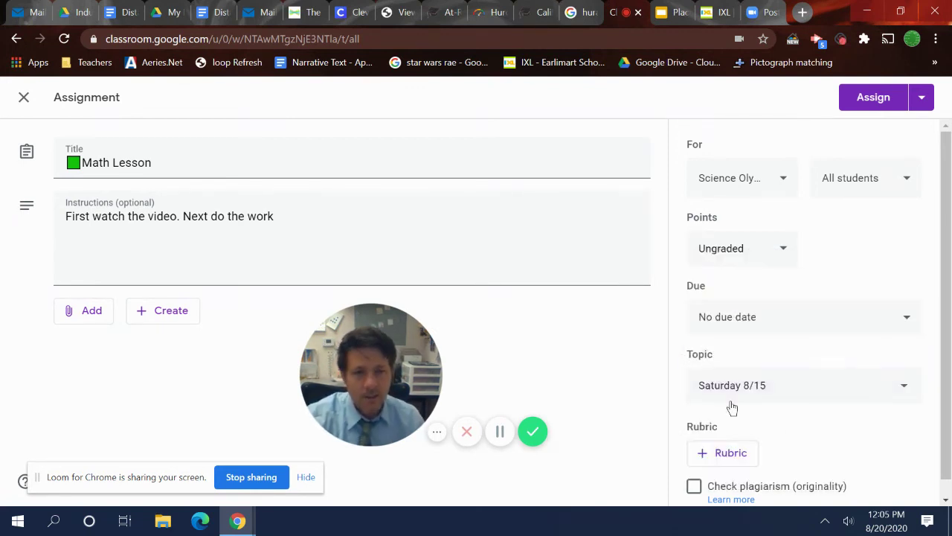
Assign Math Lesson so it appears under the Saturday 8/15 topic.
click(873, 96)
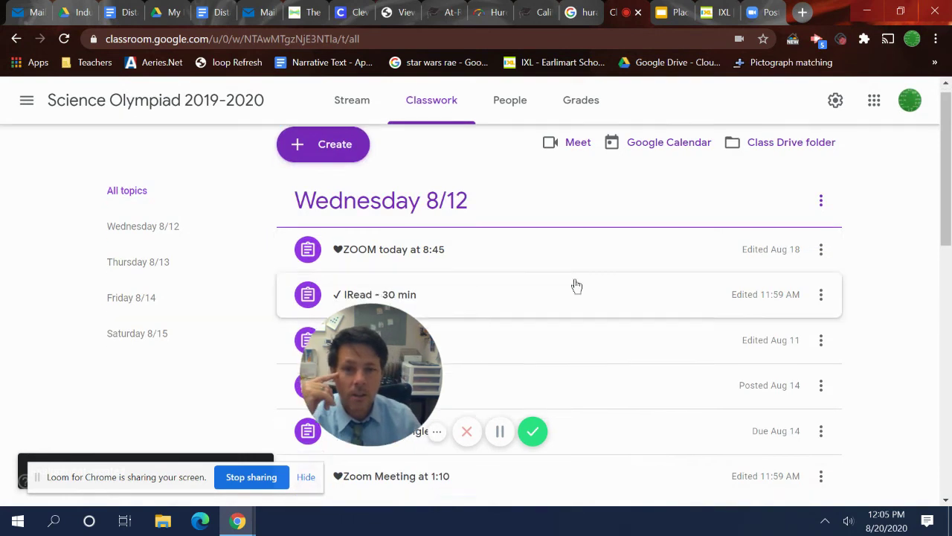
drag(485, 313, 736, 256)
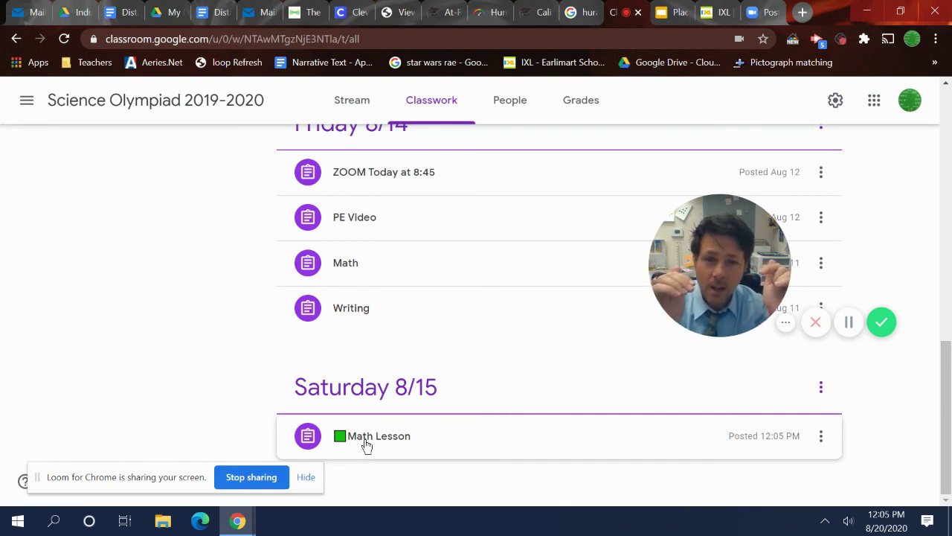
Check the class stream for the newly posted Math Lesson assignment.
click(348, 99)
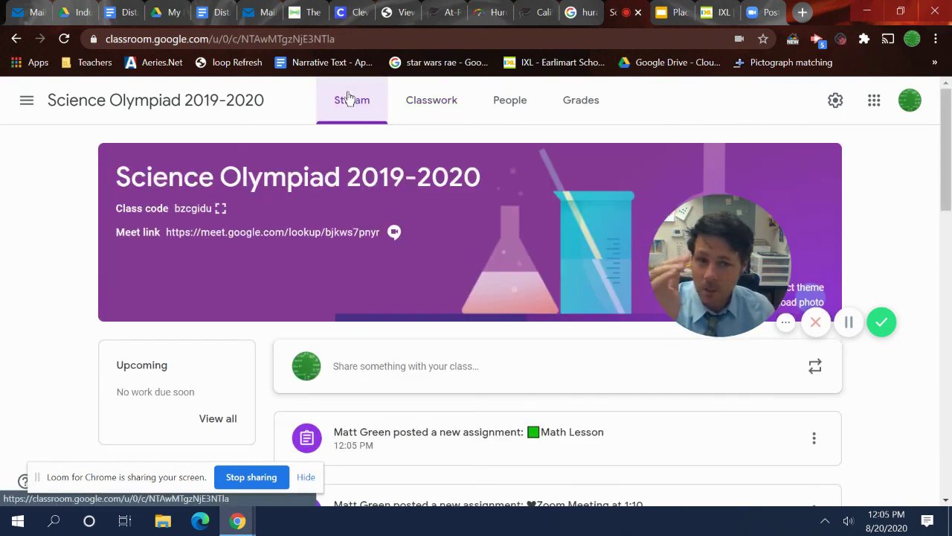
scroll(356, 200, down, 4)
scroll(377, 177, up, 2)
scroll(379, 179, down, 6)
scroll(381, 180, down, 4)
scroll(381, 178, up, 12)
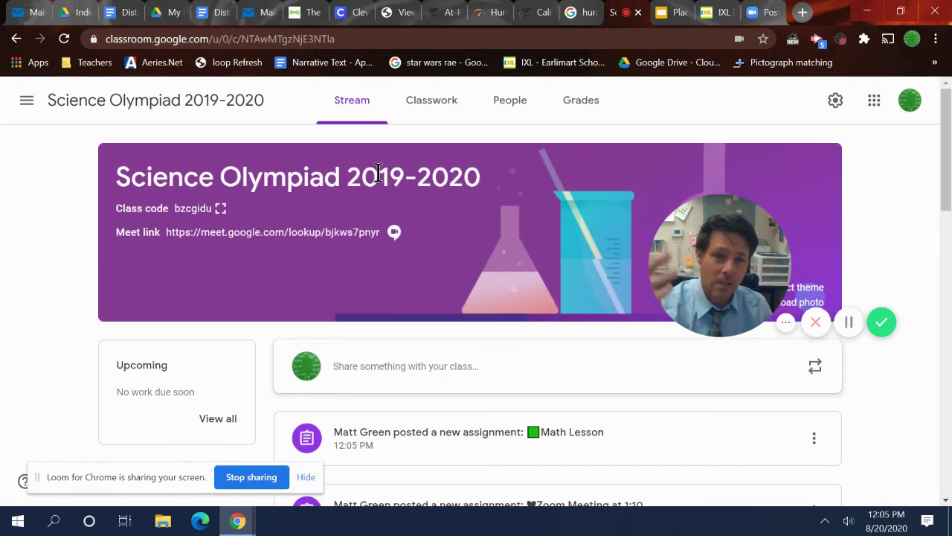
Return to Classwork and review the topics from Wednesday 8/12 through Saturday 8/15.
click(438, 96)
scroll(405, 270, up, 10)
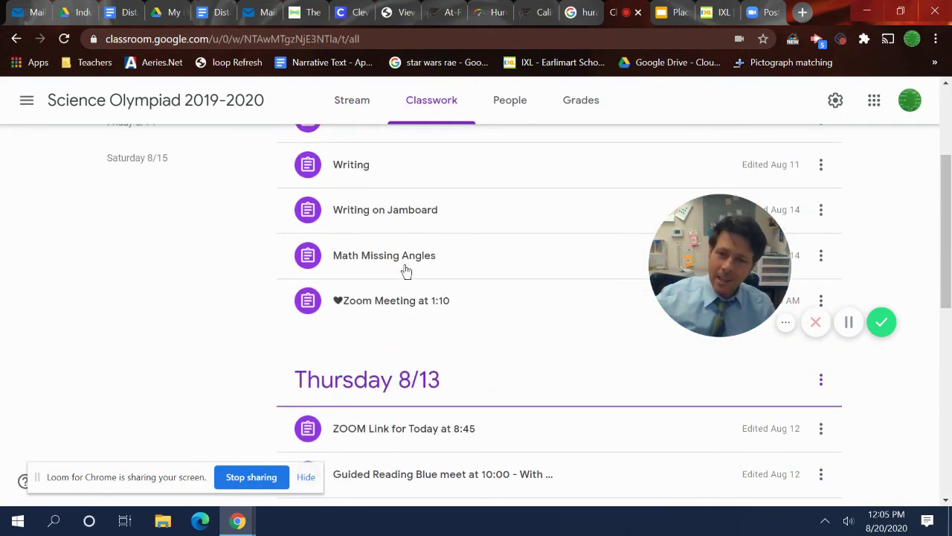
scroll(405, 270, down, 1)
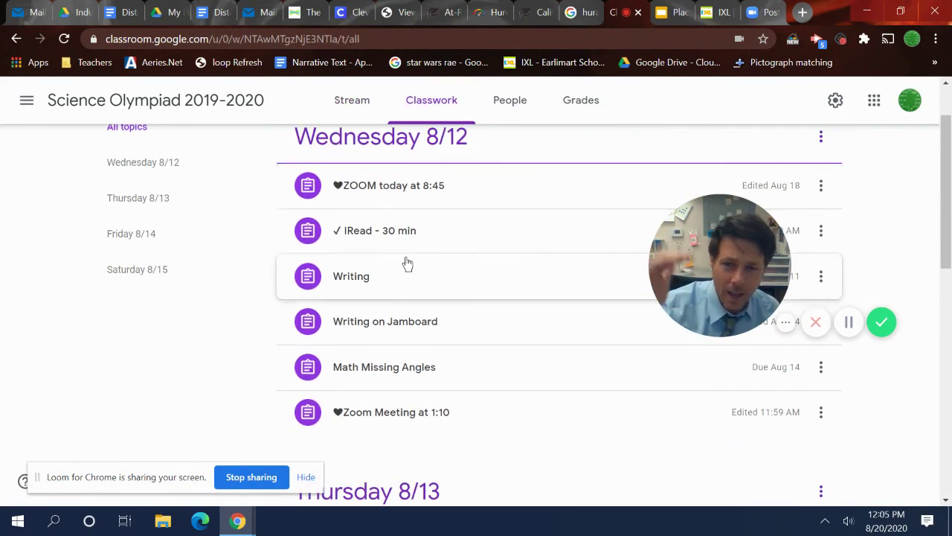